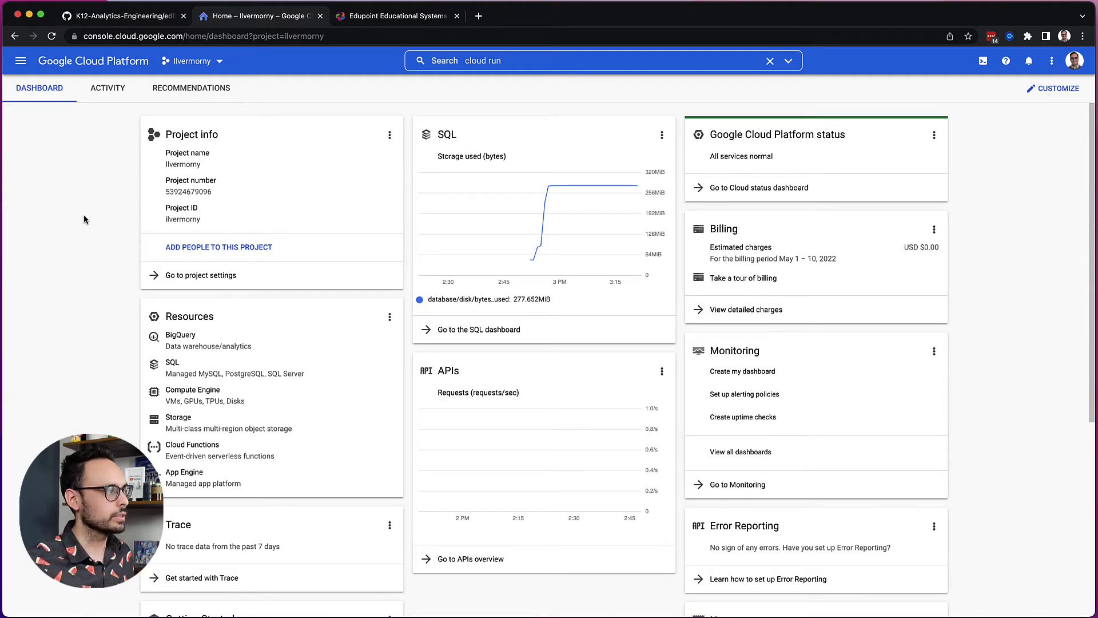
- Open the edfi-api Cloud Run service's URL and highlight the TPDM model in its version 5.3 metadata
left_click(489, 62)
left_click(492, 108)
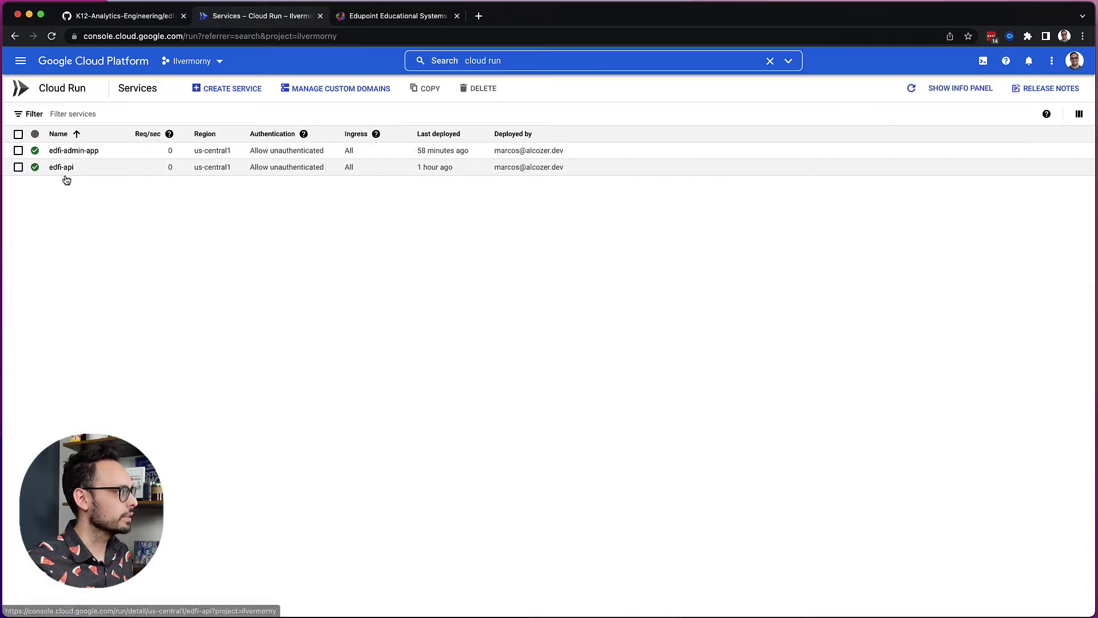
left_click(63, 168)
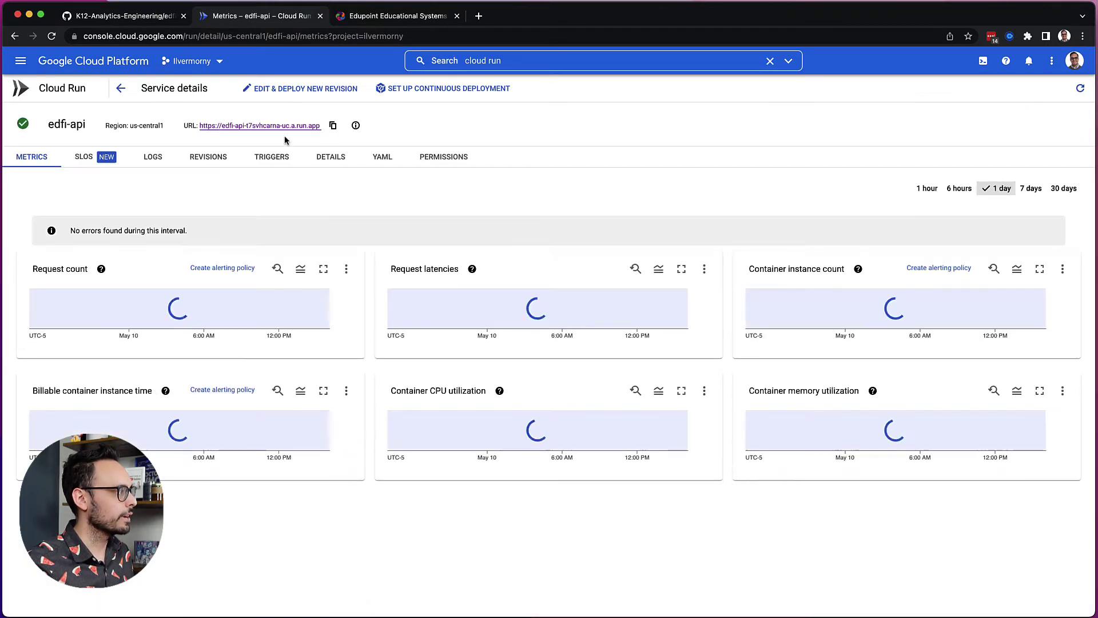
left_click(285, 127)
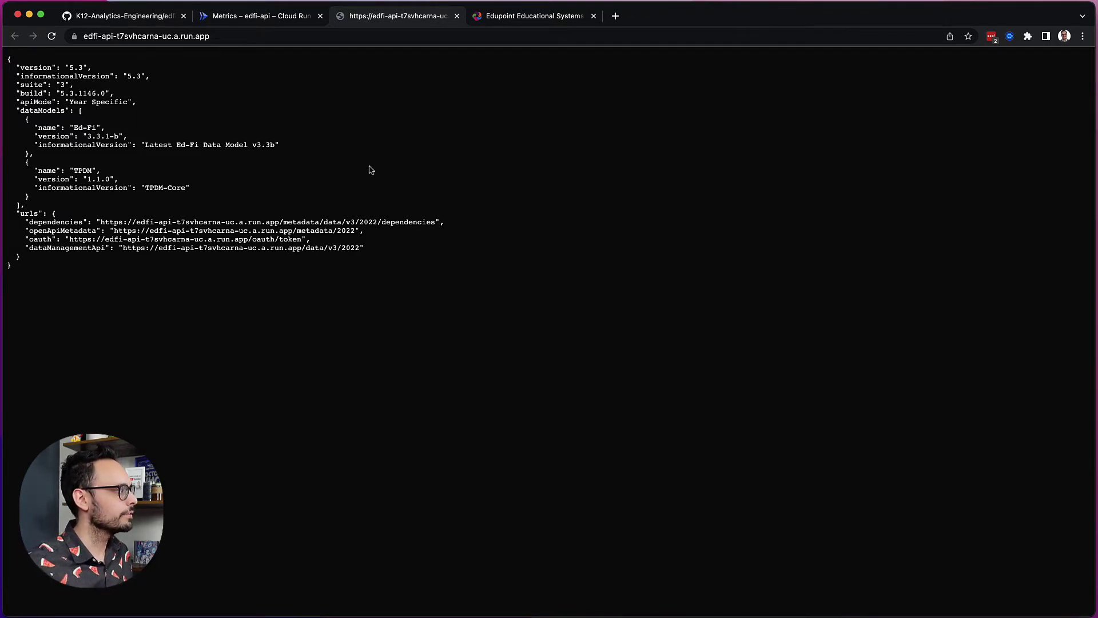
left_click_drag(68, 170, 205, 191)
left_click(205, 191)
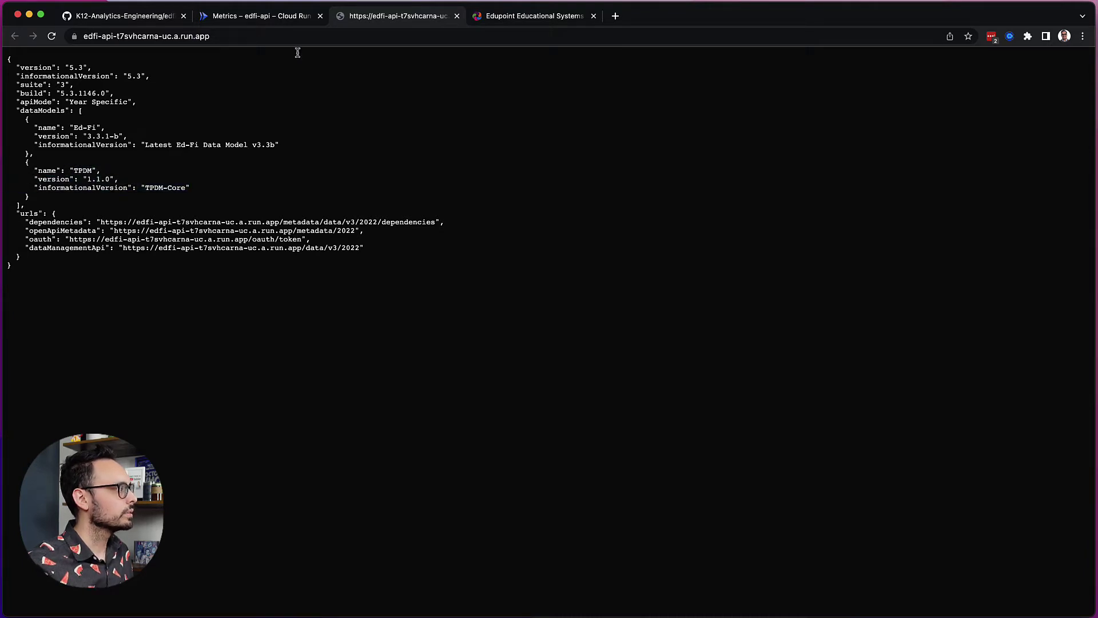
- Go back to the Cloud Run services list and open the edfi-admin-app service details
left_click(280, 23)
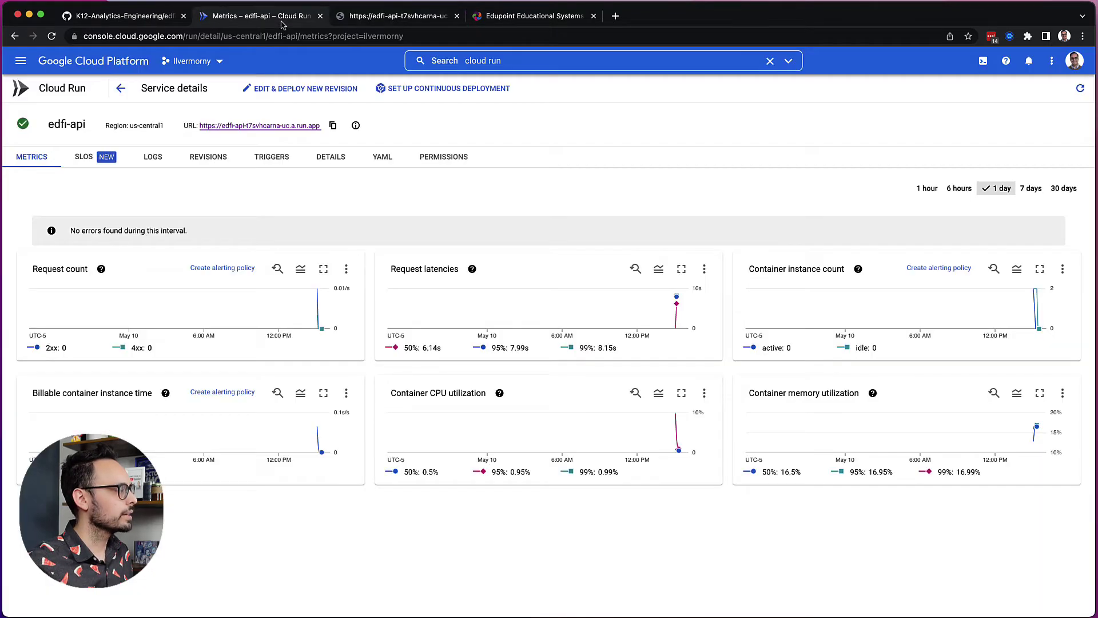
left_click(120, 88)
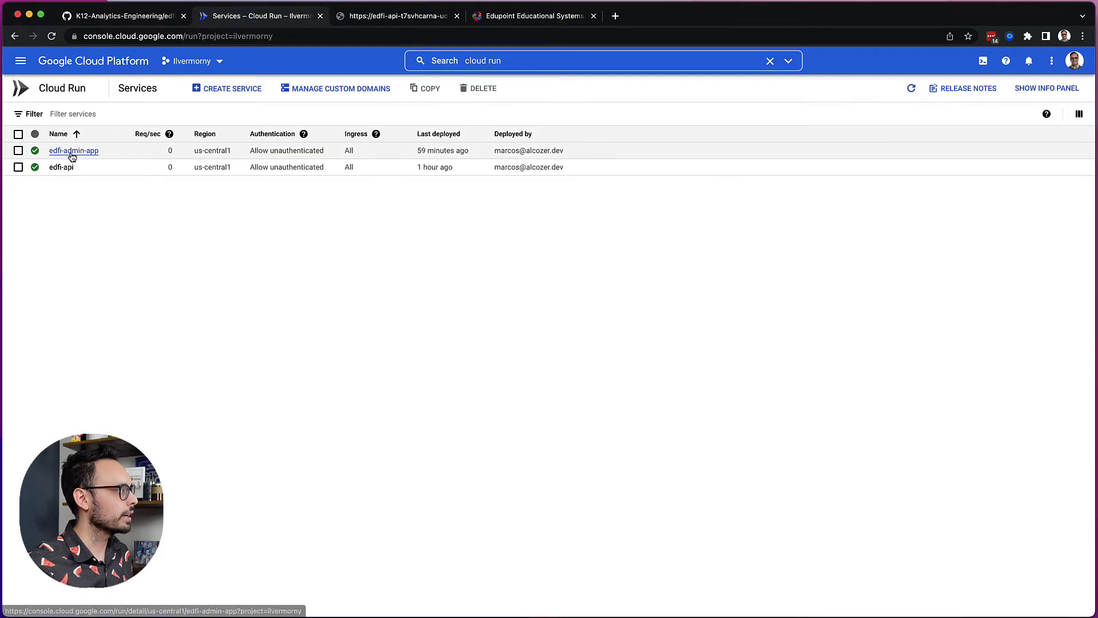
left_click(72, 152)
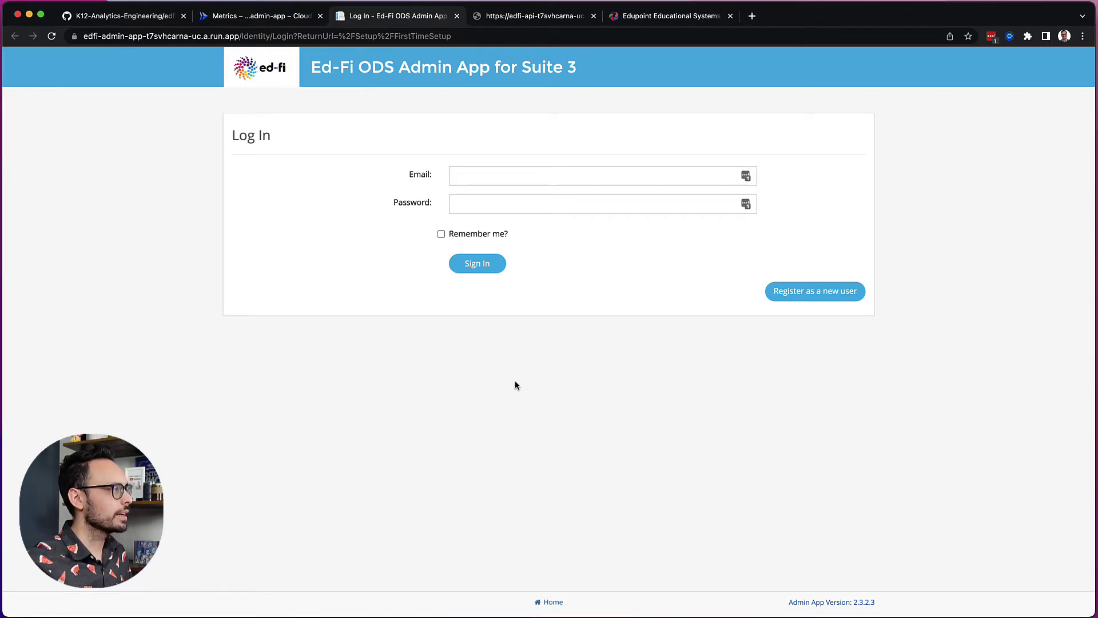
- Register a new admin account with the user's e-mail and a pasted password, dismissing the save-password prompt
left_click(799, 300)
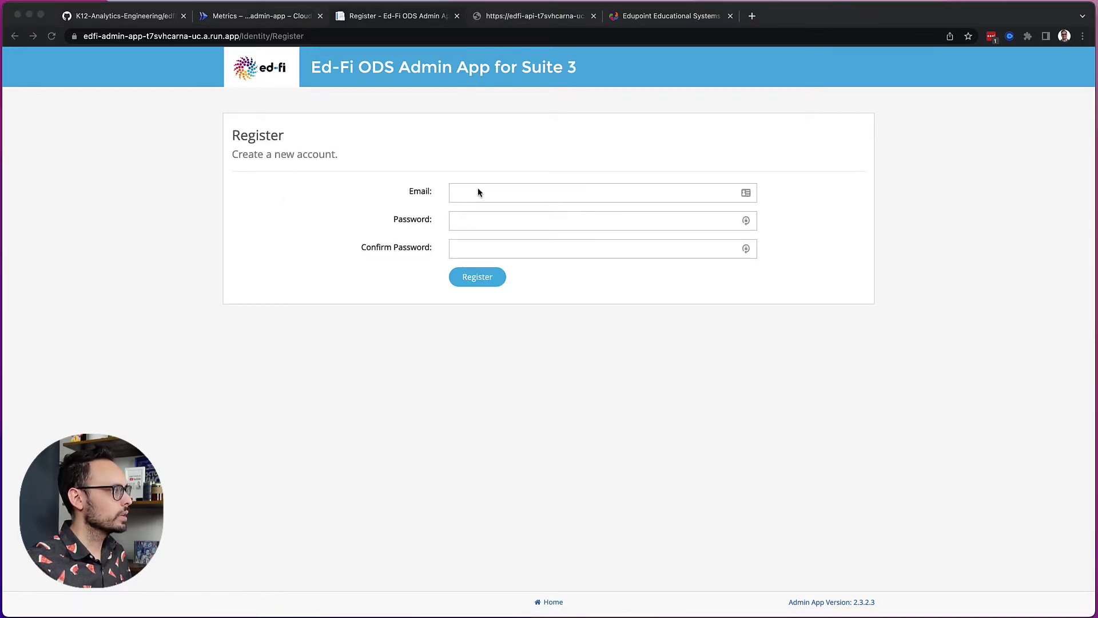
left_click(510, 193)
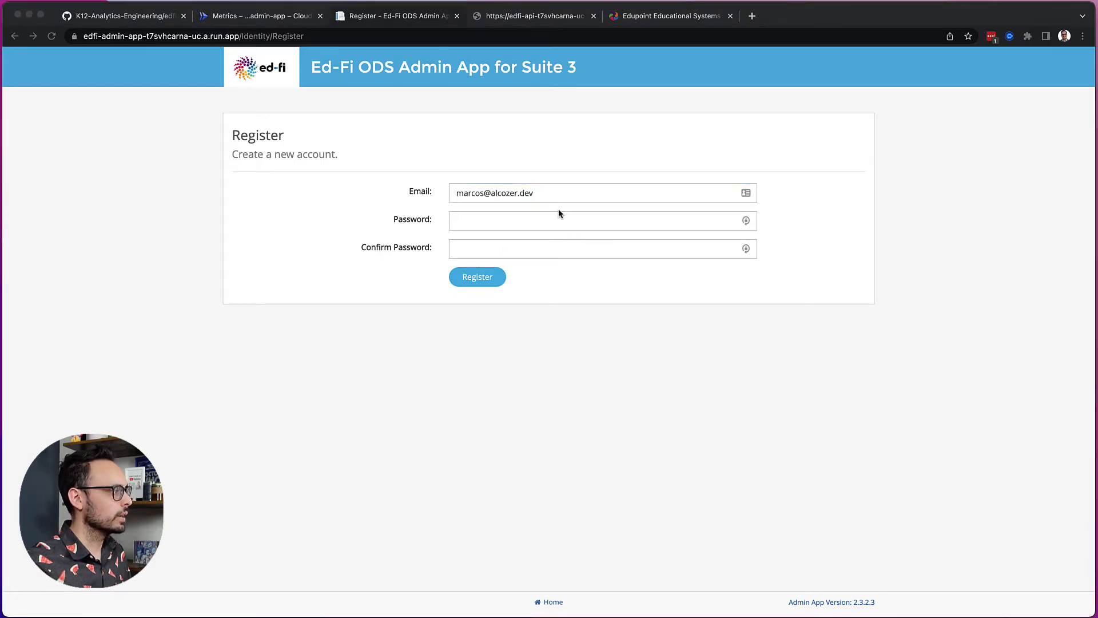
left_click(522, 218)
key("super+v")
left_click(514, 247)
key("super+v")
left_click(477, 278)
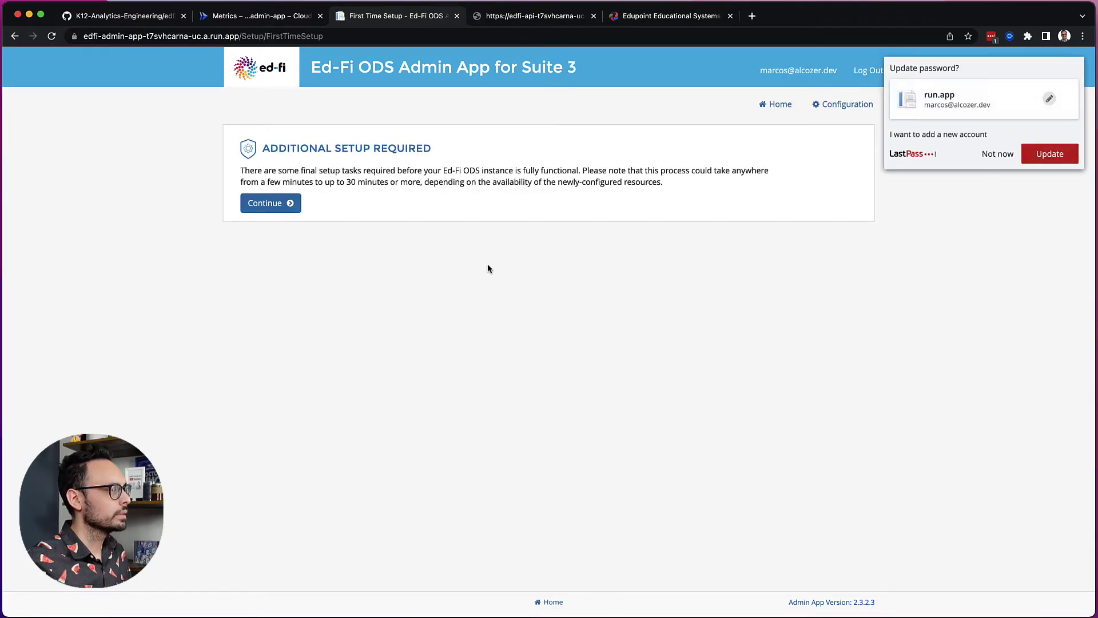
left_click(994, 159)
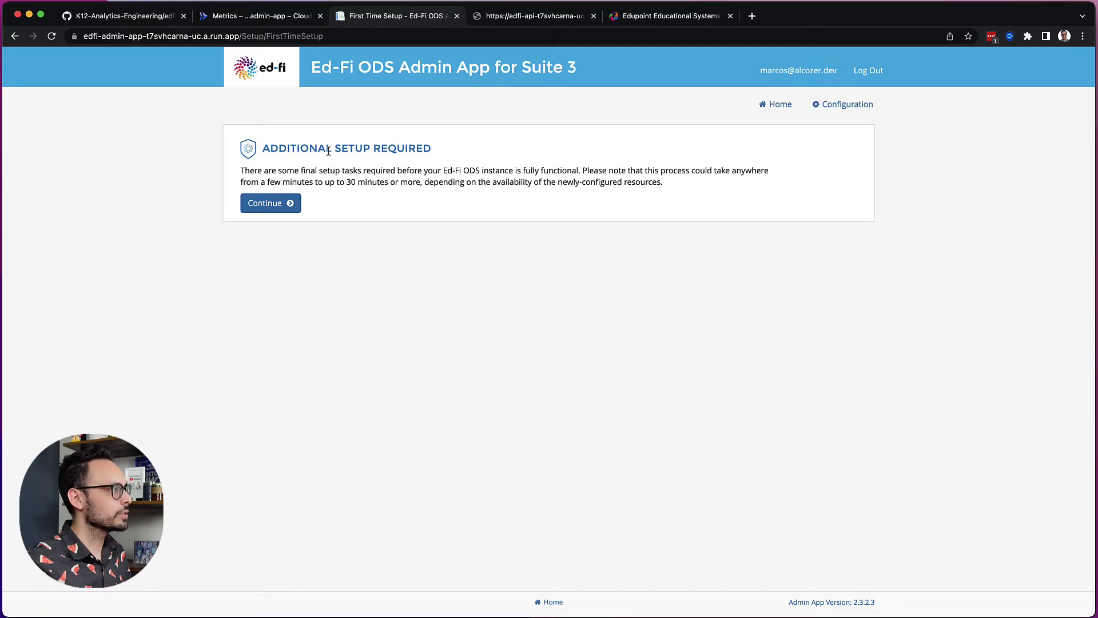
- Review the product registration key page, then uncheck Enable Product Improvement and proceed
left_click(270, 204)
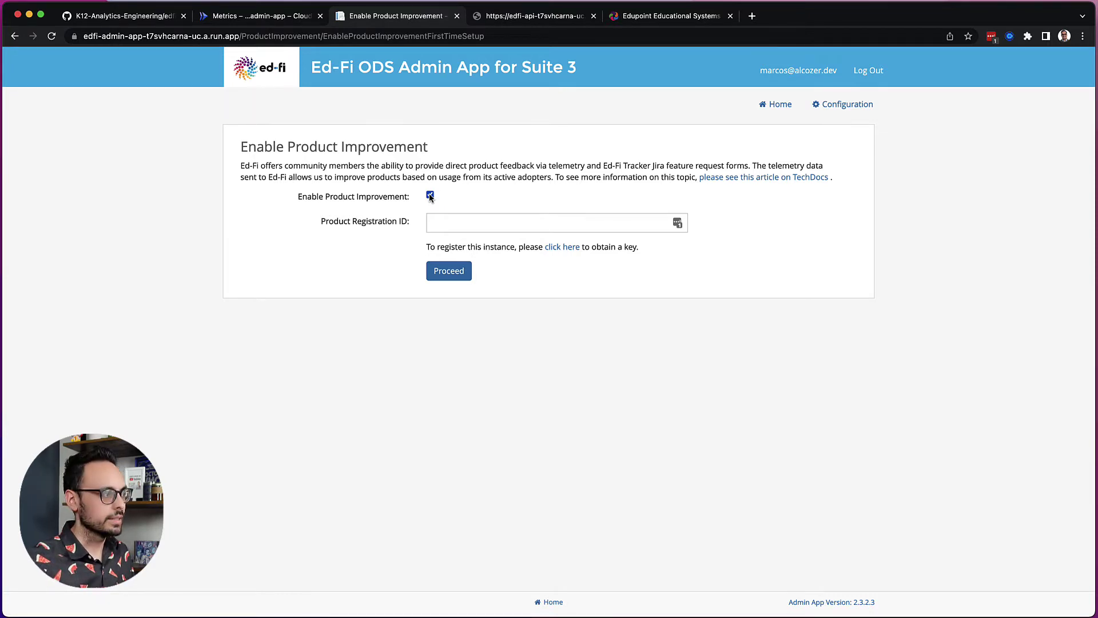
left_click(562, 249)
left_click(528, 17)
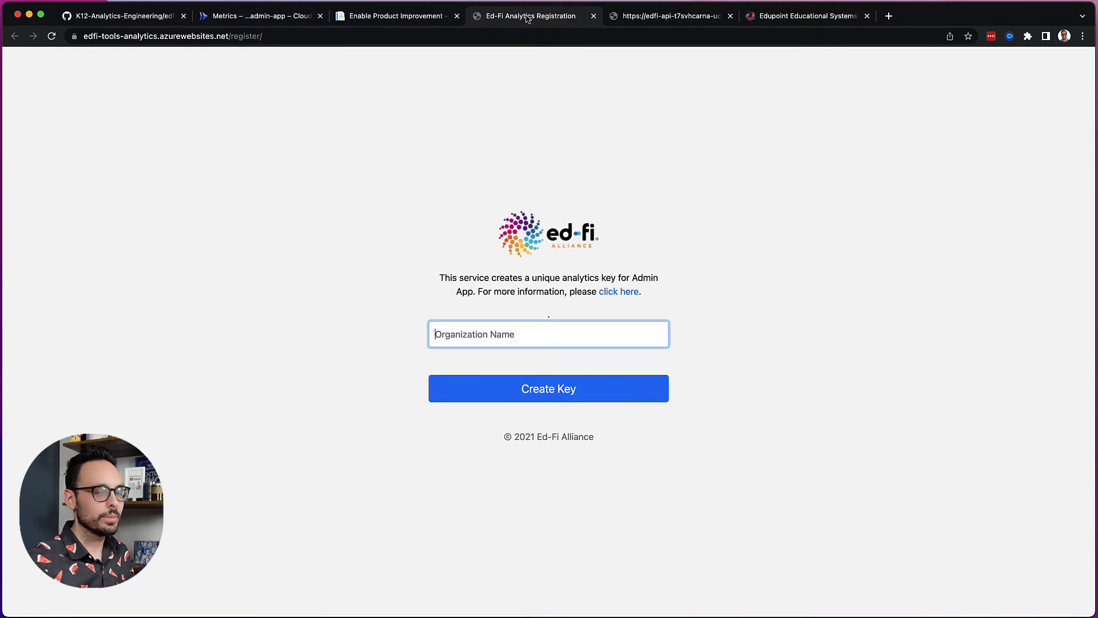
left_click(401, 16)
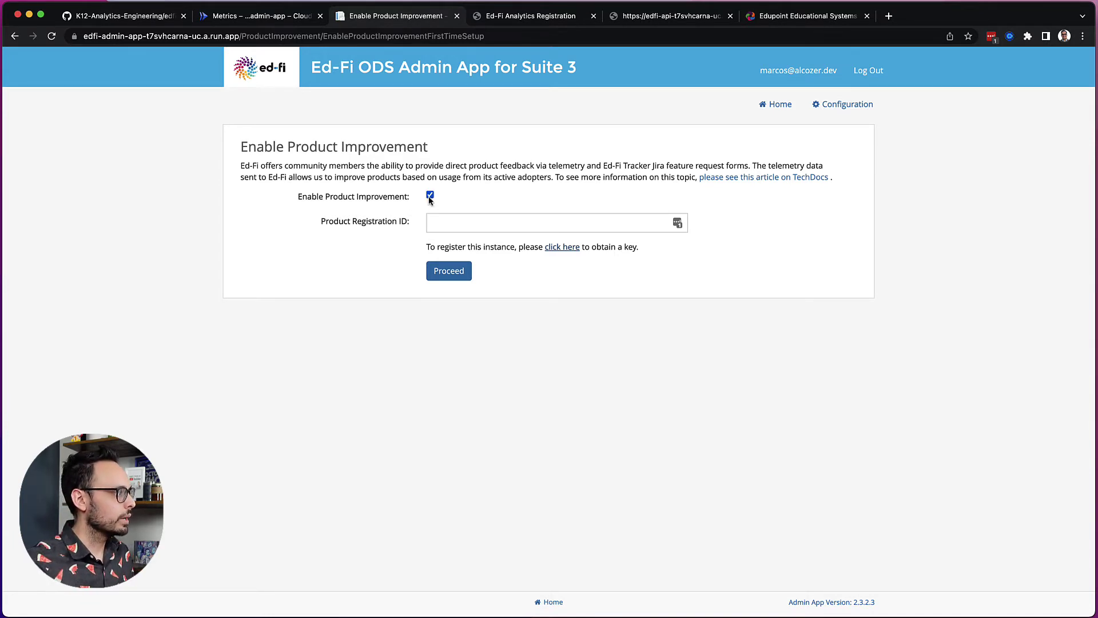
left_click(429, 196)
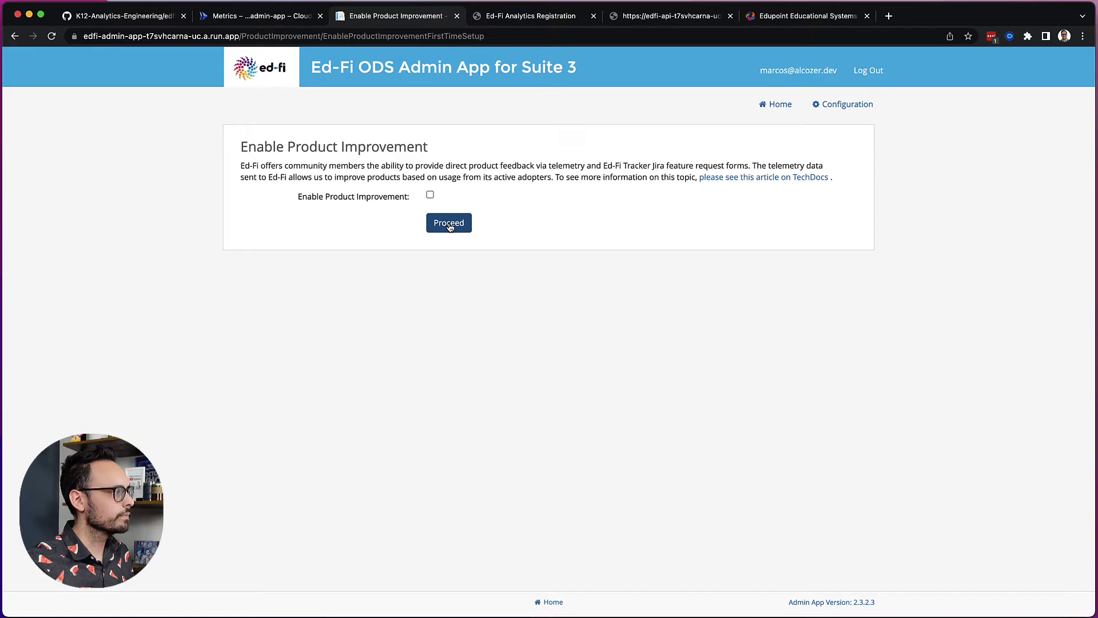
left_click(449, 227)
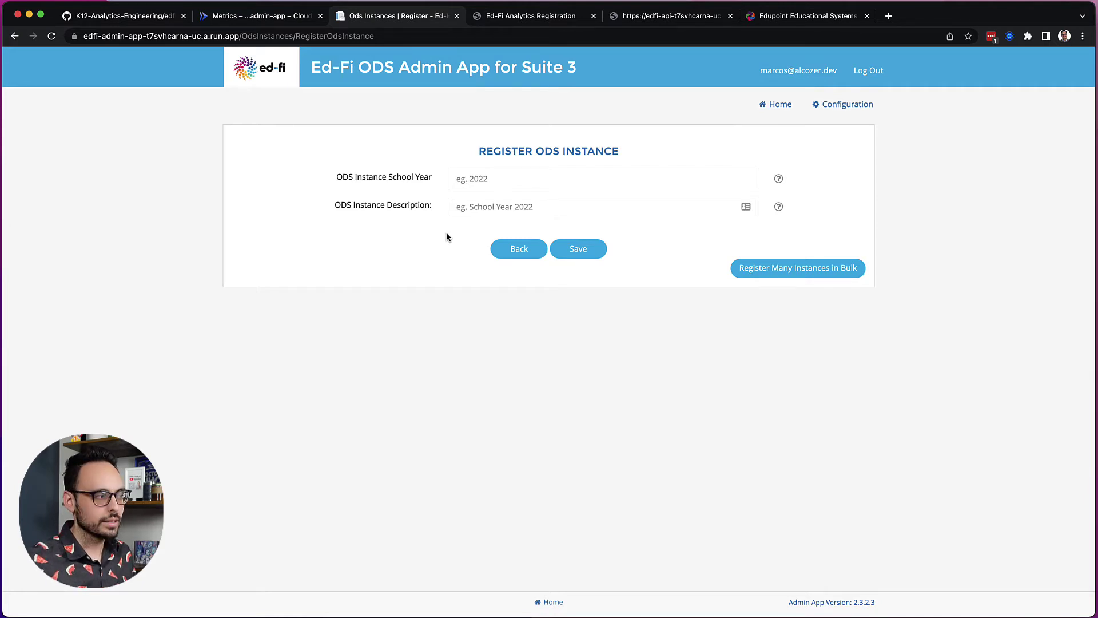
- Register ODS instance 2022 with description 'School Year 2022' and return to the home page
left_click(476, 183)
type("2022")
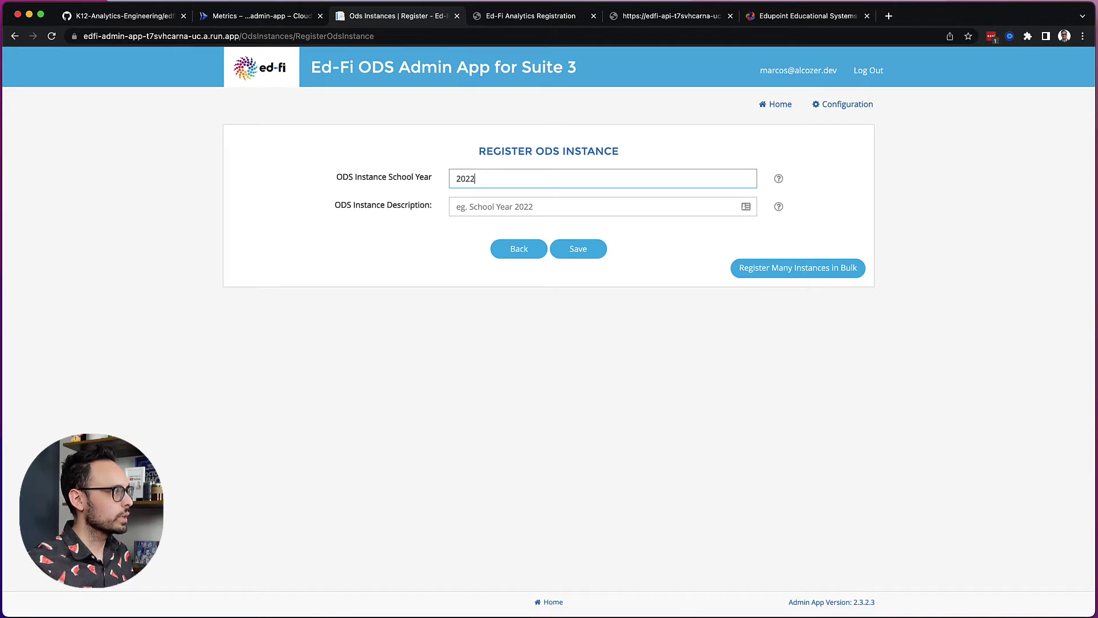
left_click(505, 208)
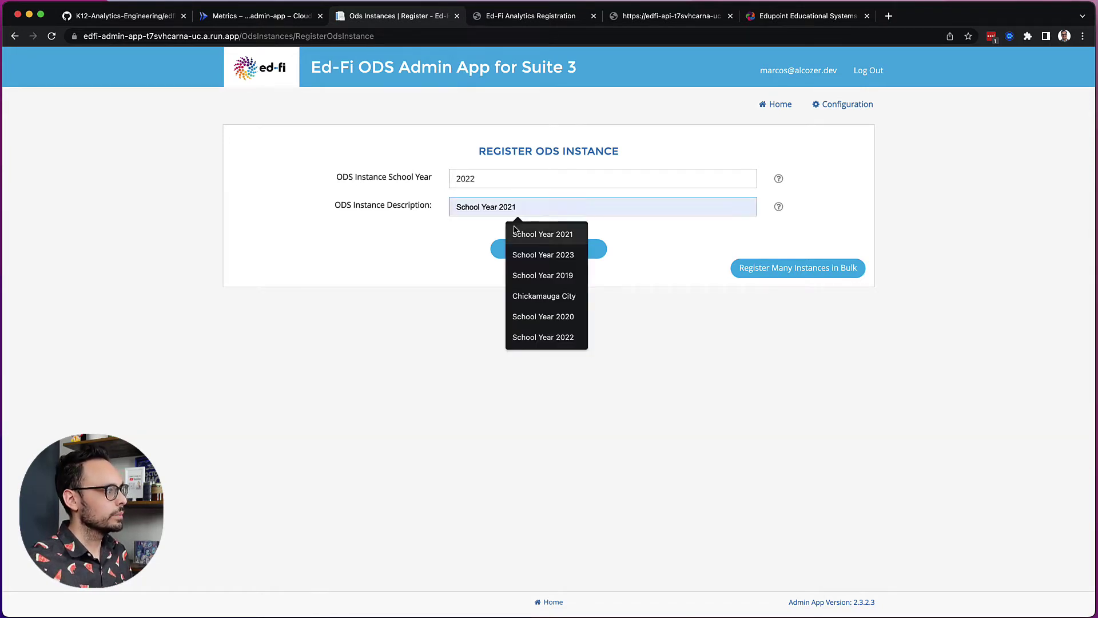
left_click(535, 337)
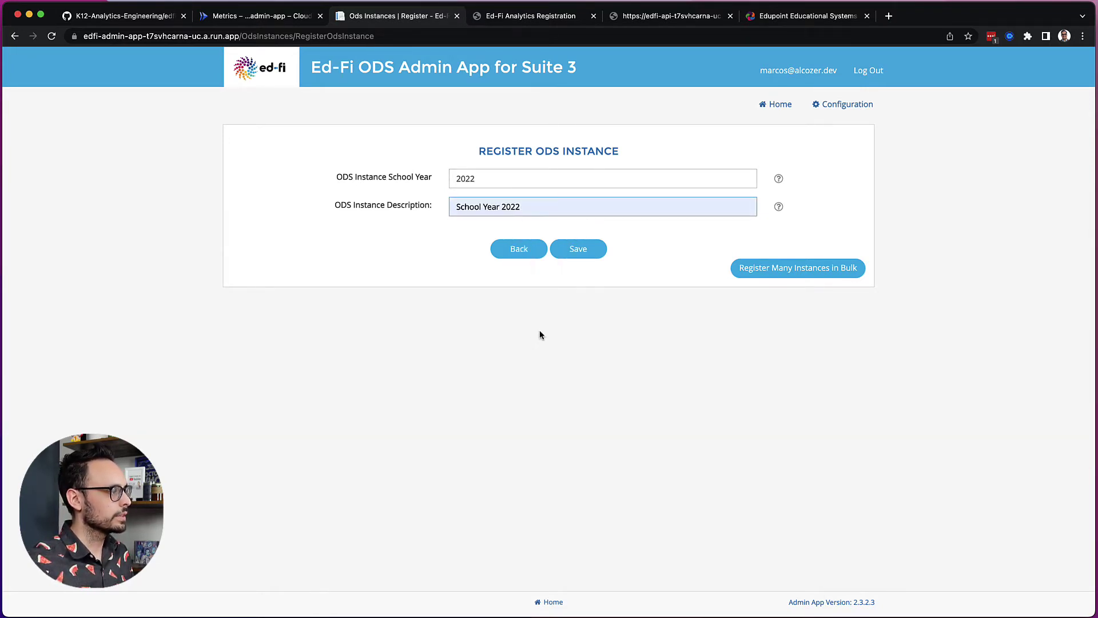
left_click(586, 256)
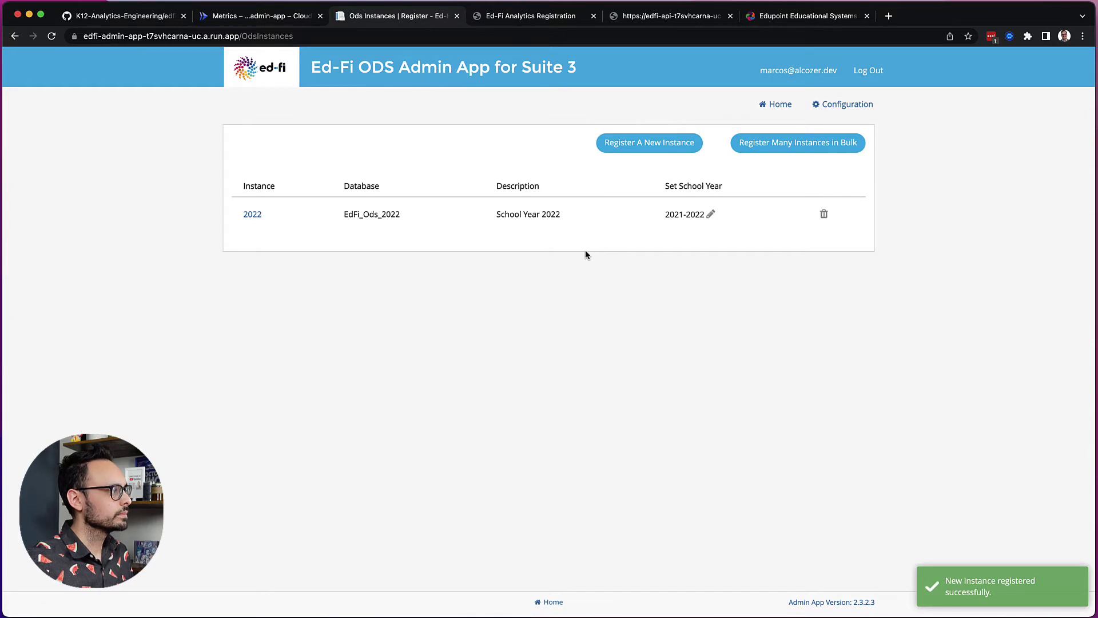
left_click(780, 105)
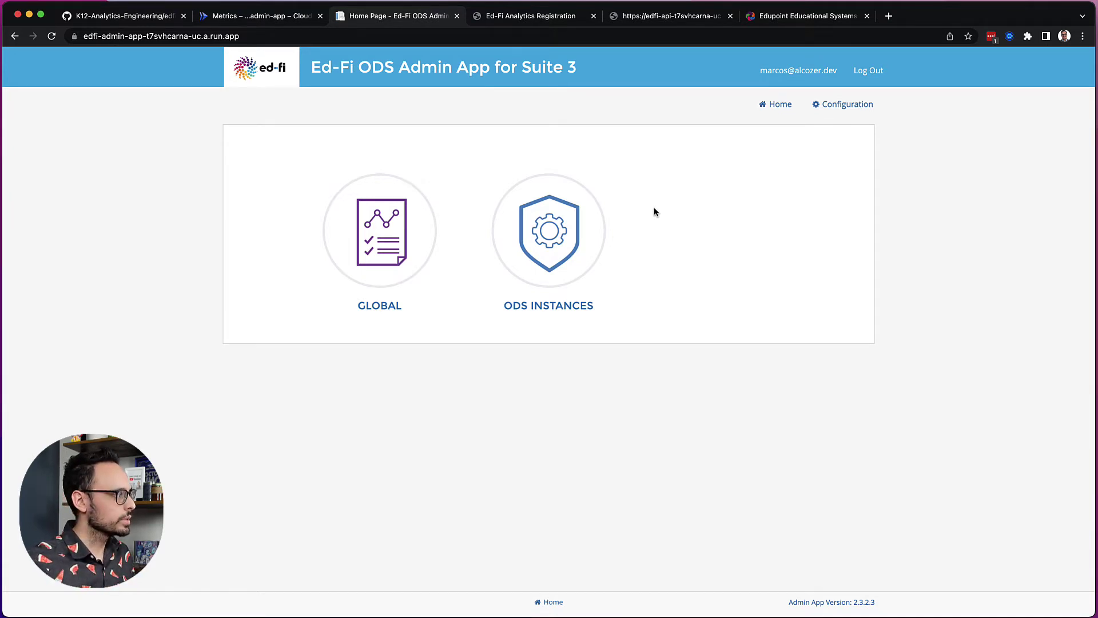
- Start a new global vendor with company Edupoint and namespace prefix uri://edupoint.com
left_click(376, 242)
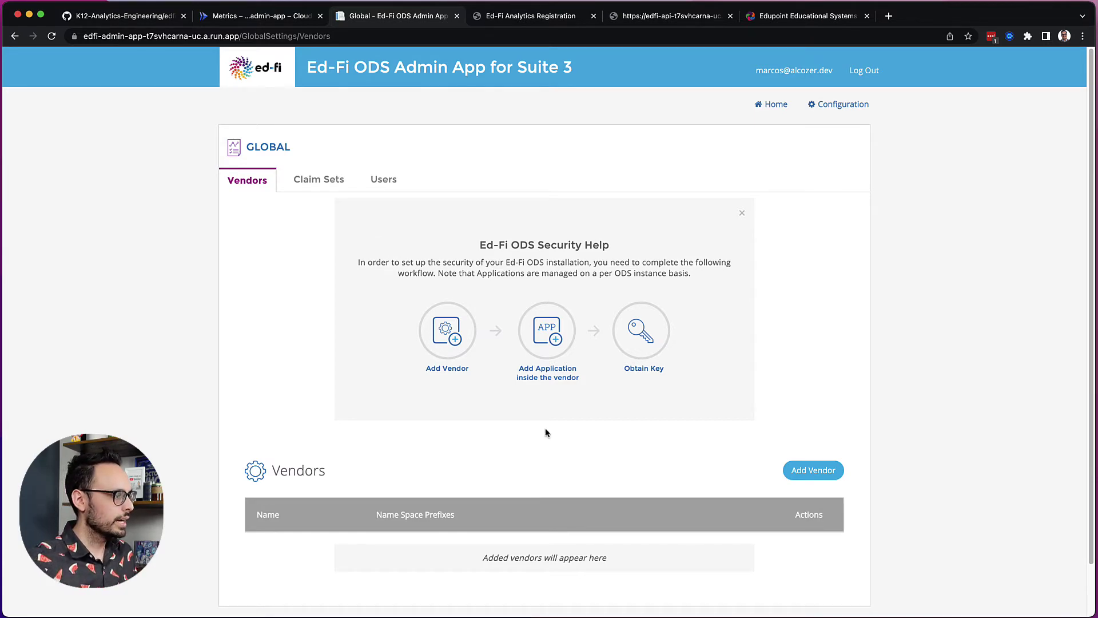
left_click(808, 471)
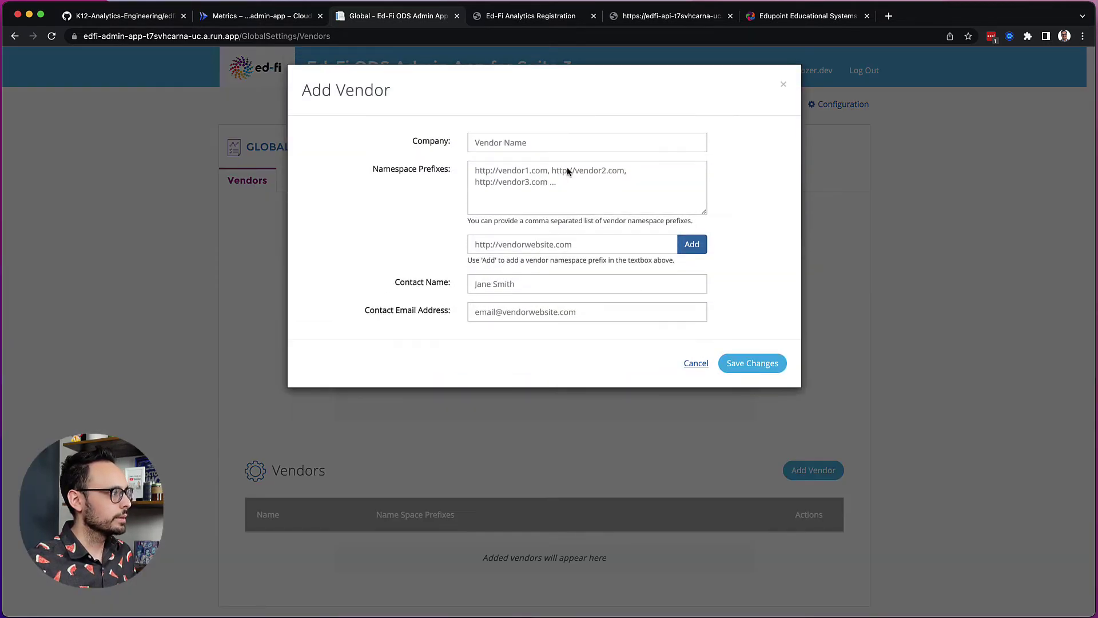
left_click(550, 140)
type("Edupoint")
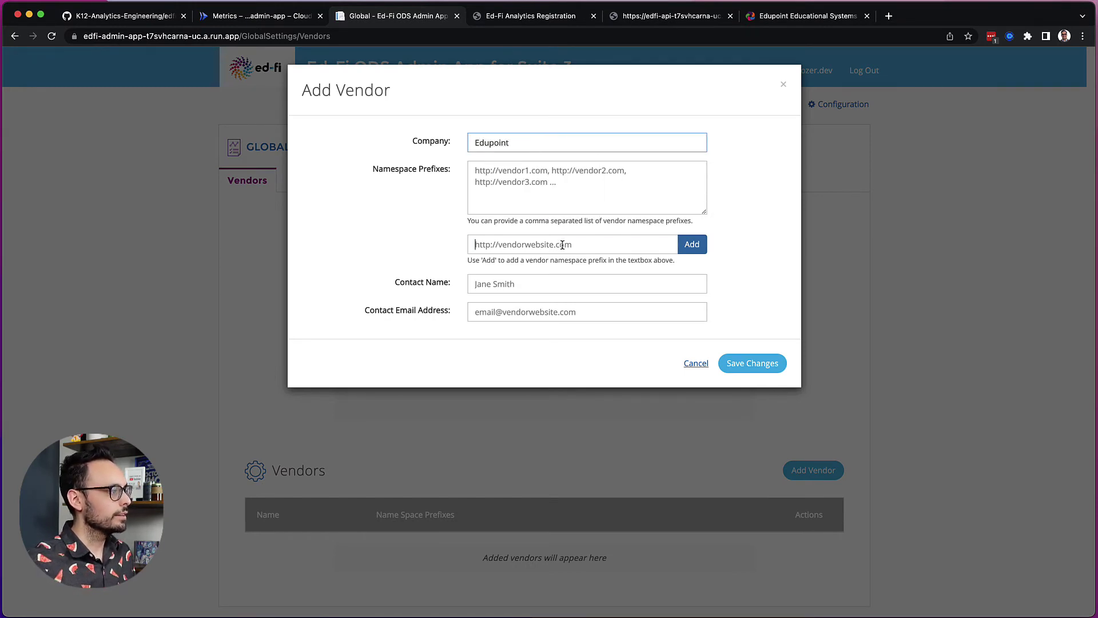
left_click(563, 244)
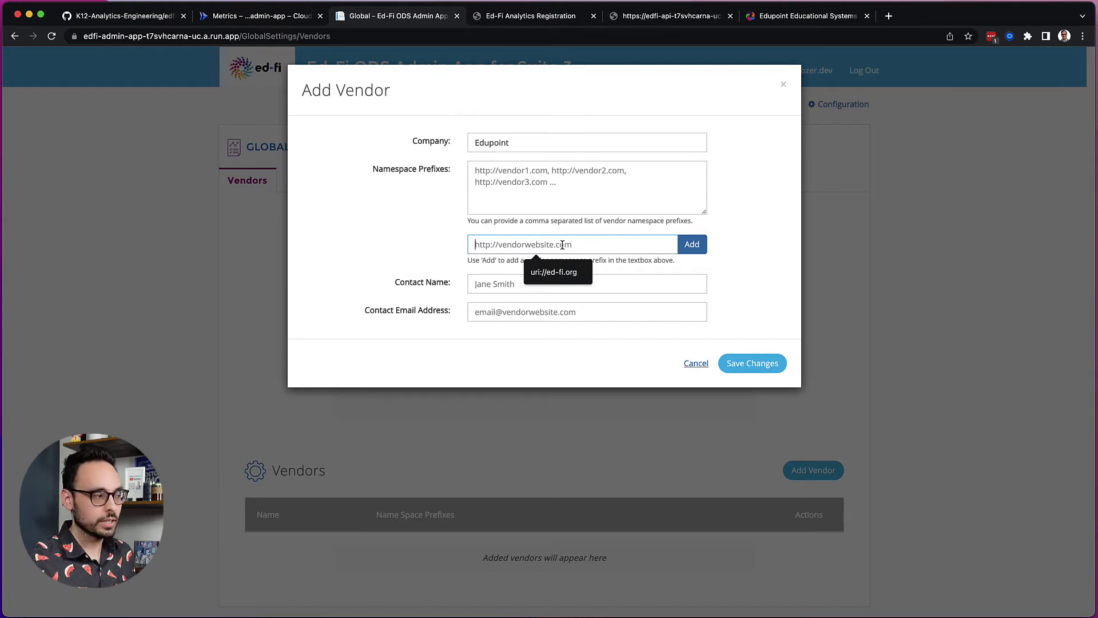
type("uri")
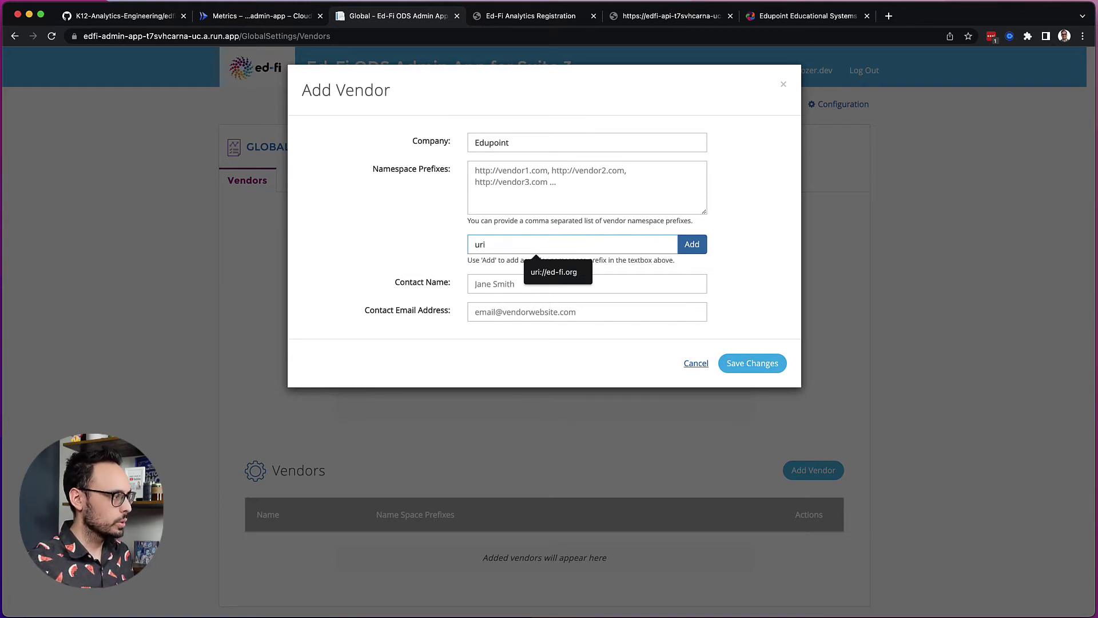
type("://")
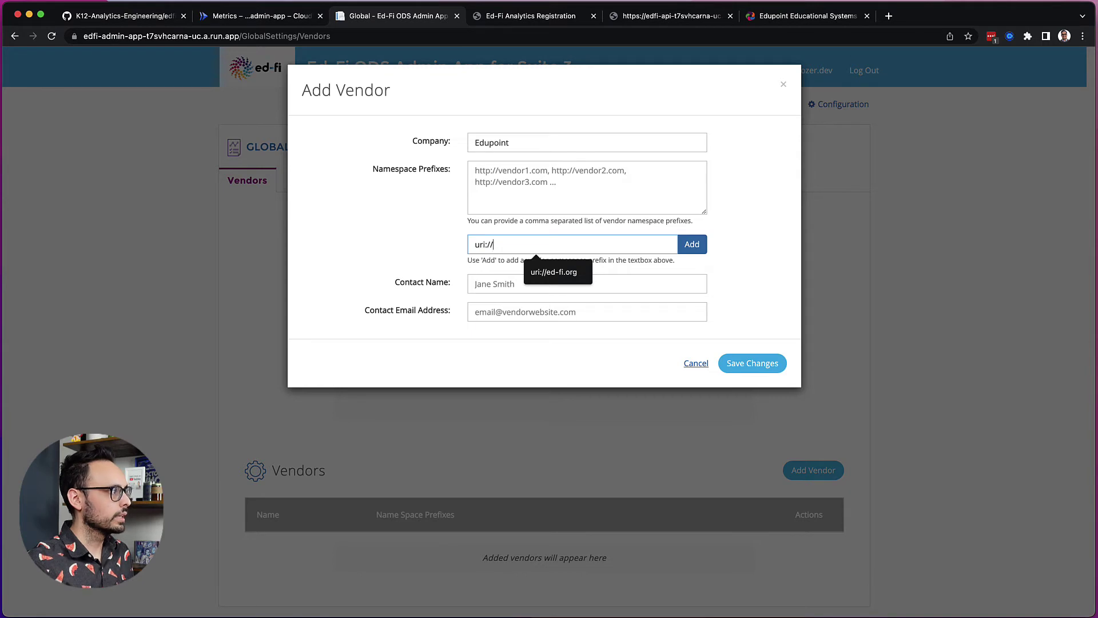
type("edupoint.com")
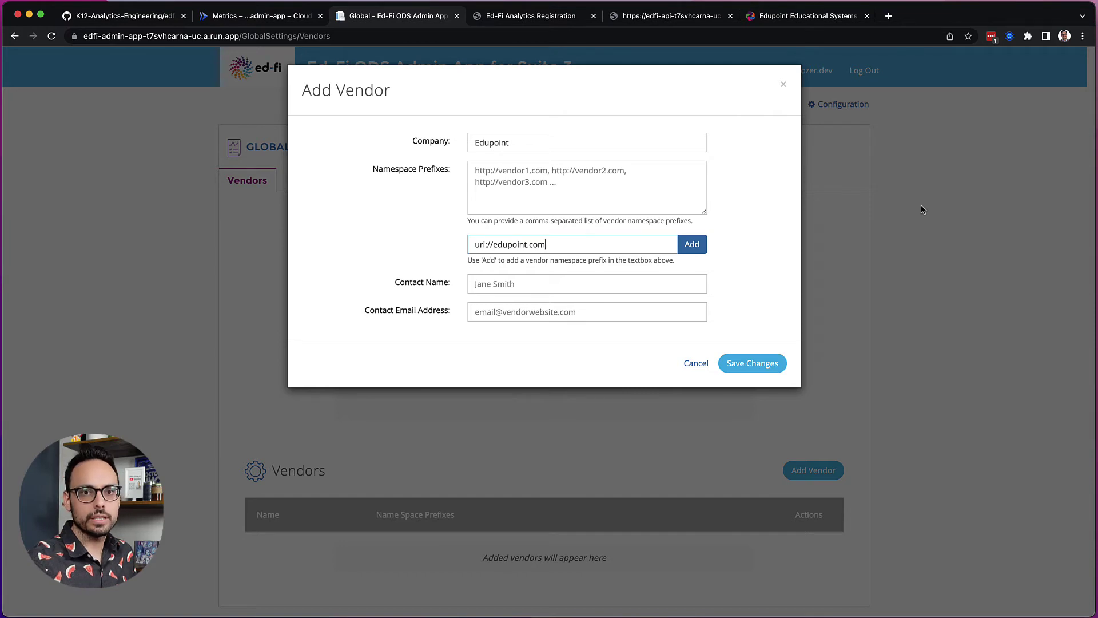
- Enter contact name 'Edupoint Support' and the vendor's support e-mail address
left_click(479, 285)
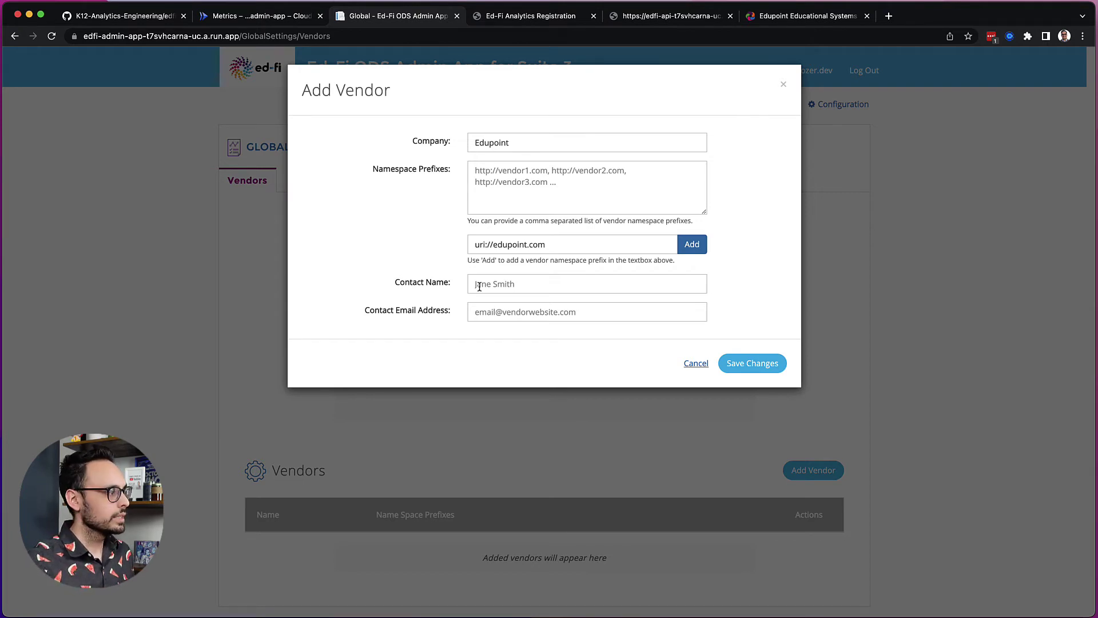
left_click(479, 286)
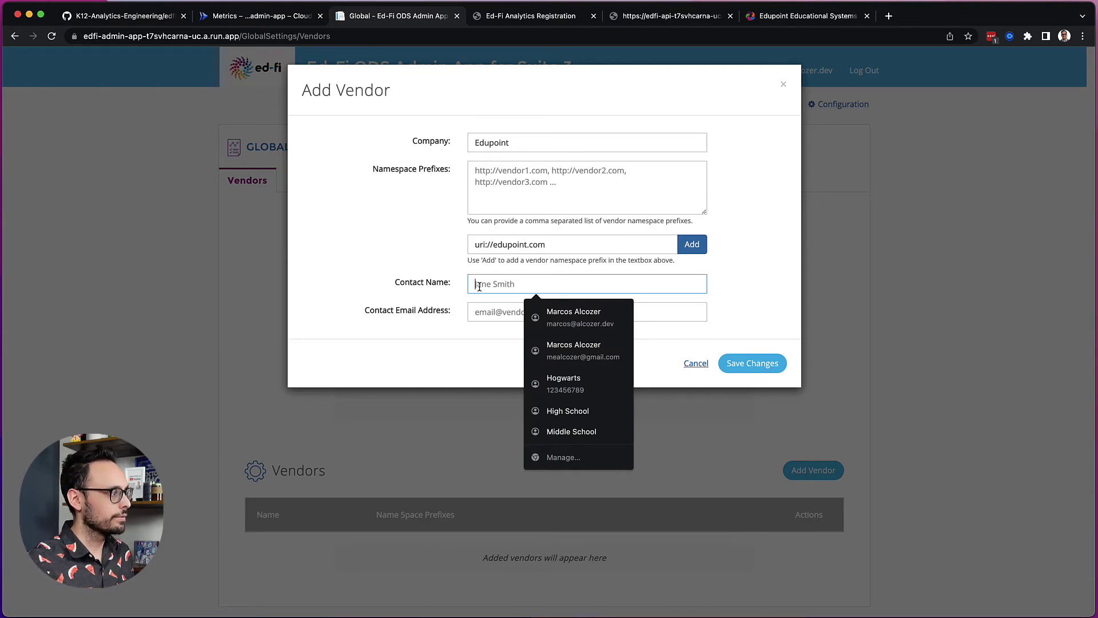
type("Edupoint ")
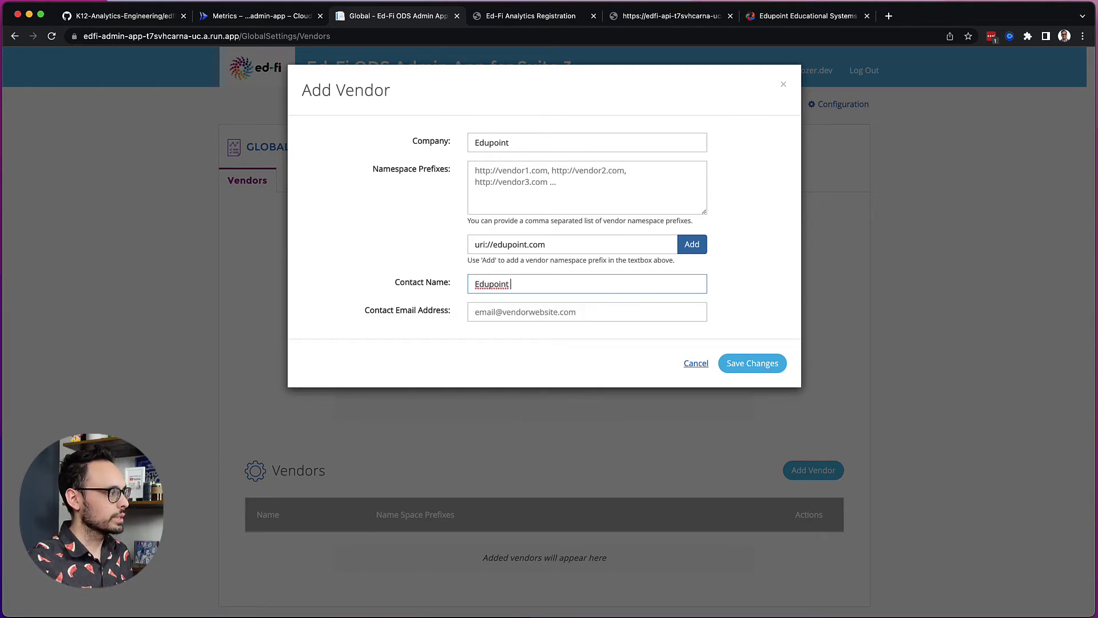
type("Support")
key("Tab")
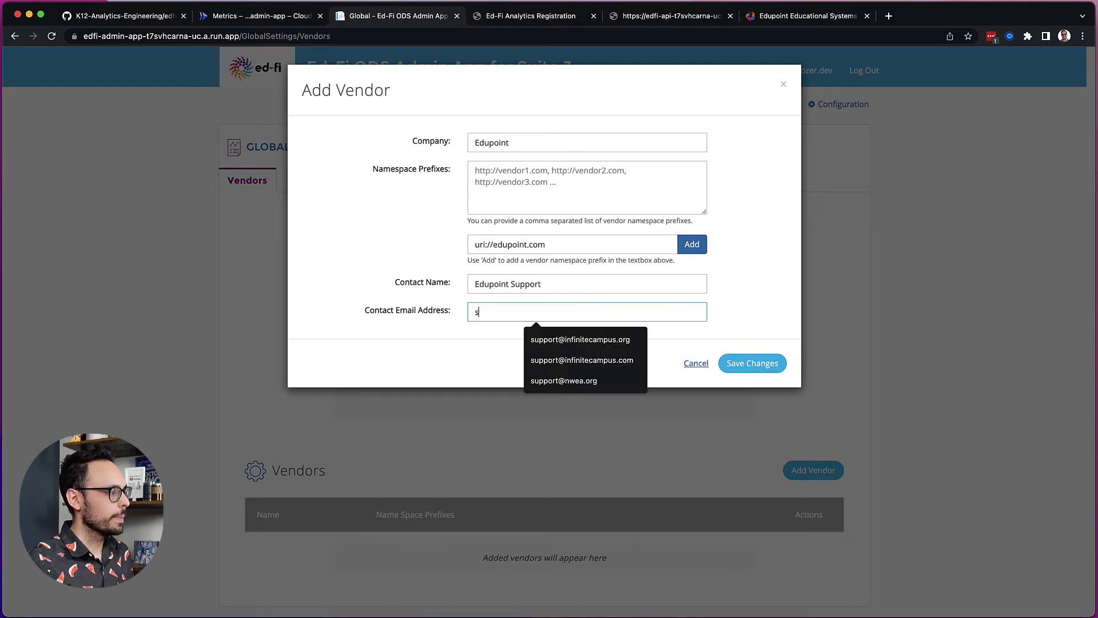
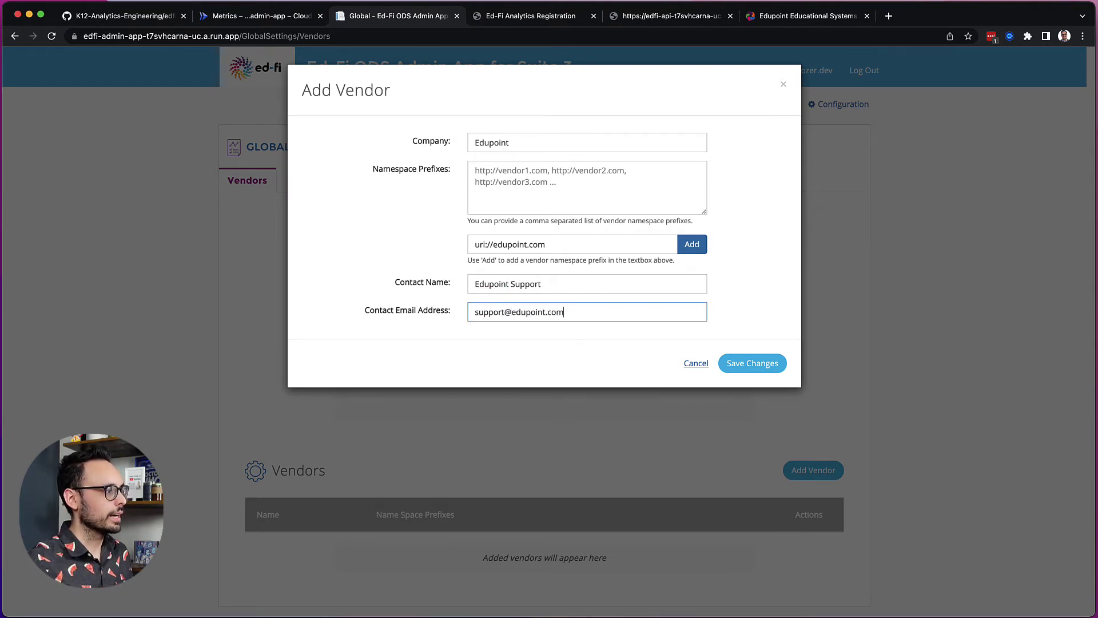
- Save vendor Edupoint and open the 2022 instance's Education Organizations list
left_click(751, 364)
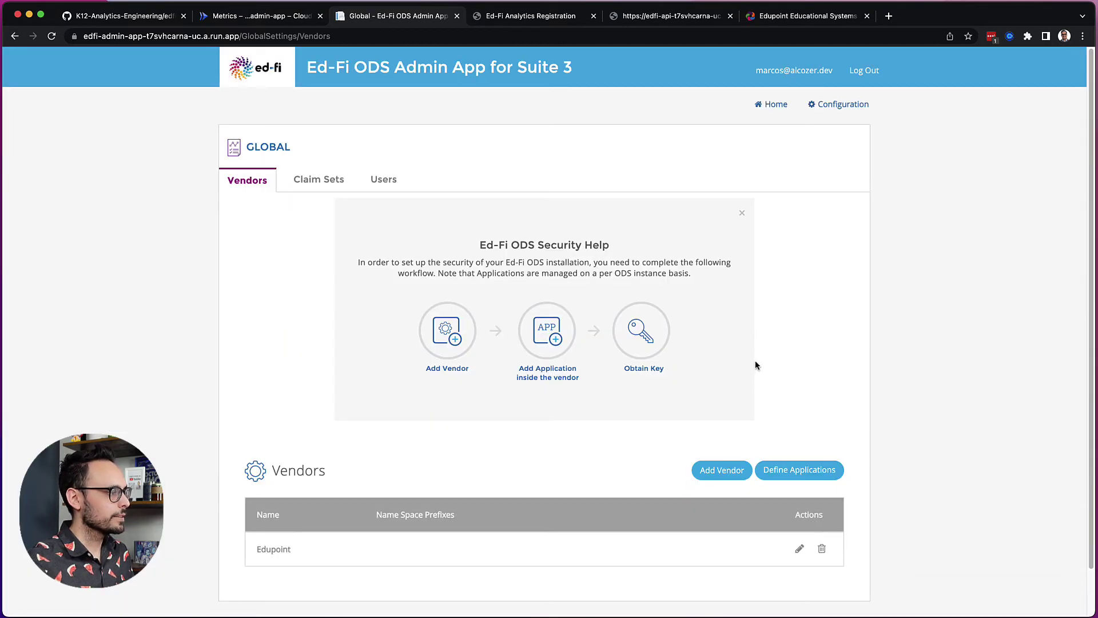
left_click(786, 472)
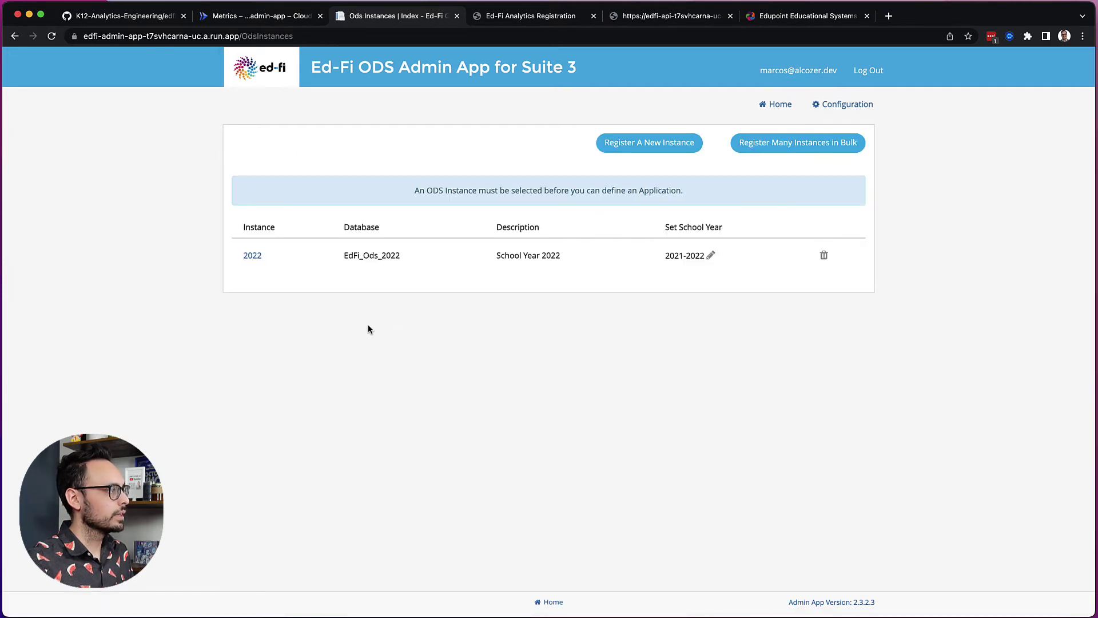
left_click(252, 257)
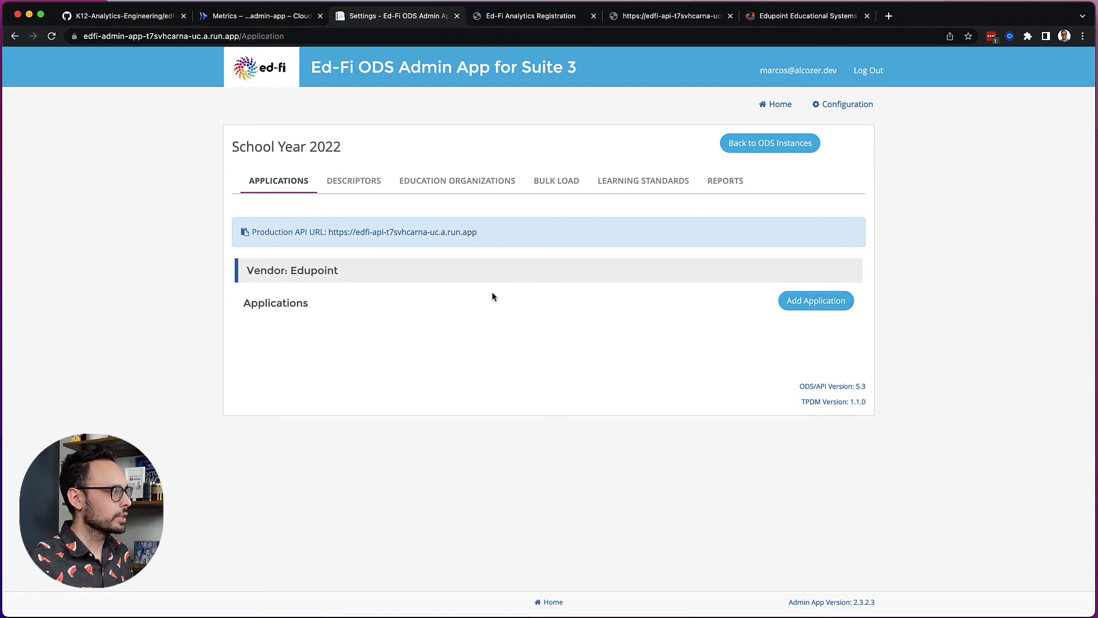
left_click(442, 186)
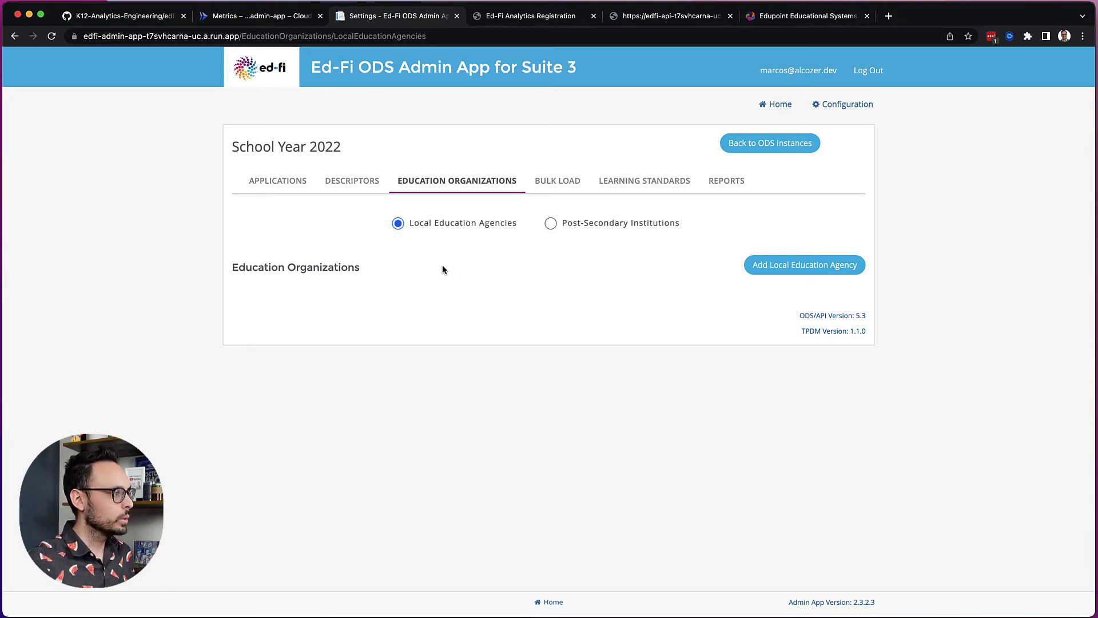
- Add local education agency Hogwarts (ID 123456789, Independent, Chicago, IL) from autofilled details
left_click(776, 268)
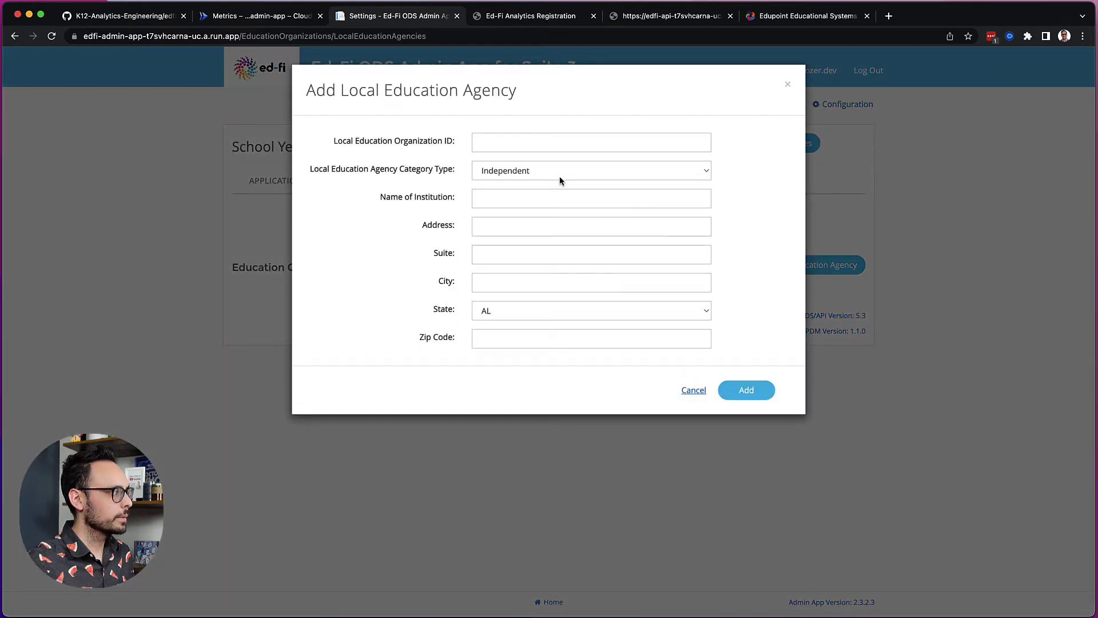
left_click(522, 146)
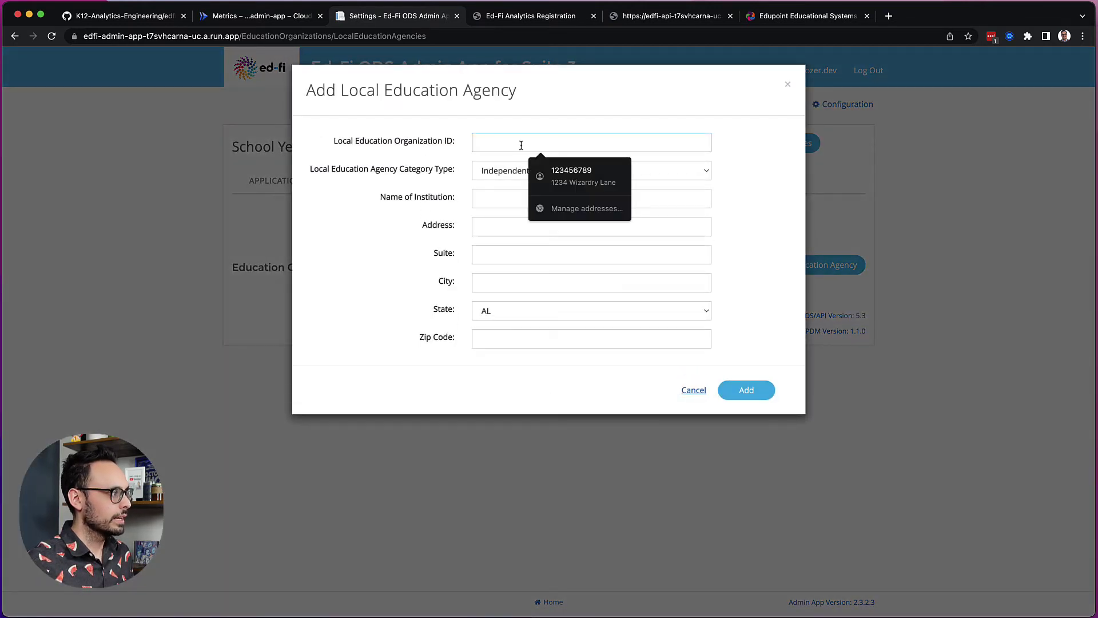
left_click(552, 166)
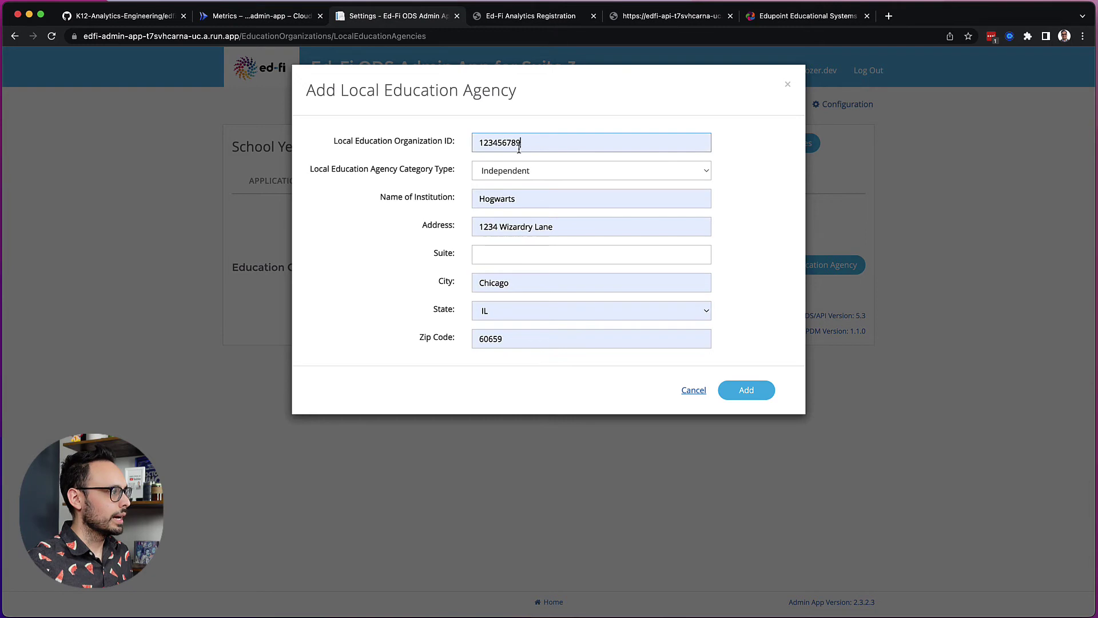
left_click(494, 174)
left_click(493, 173)
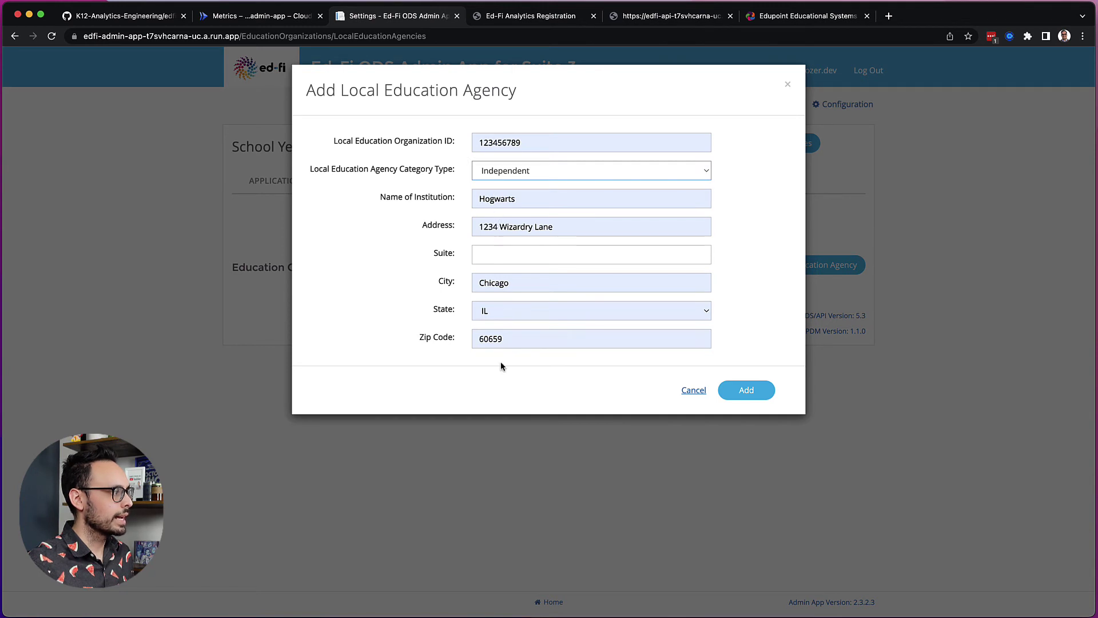
left_click(746, 392)
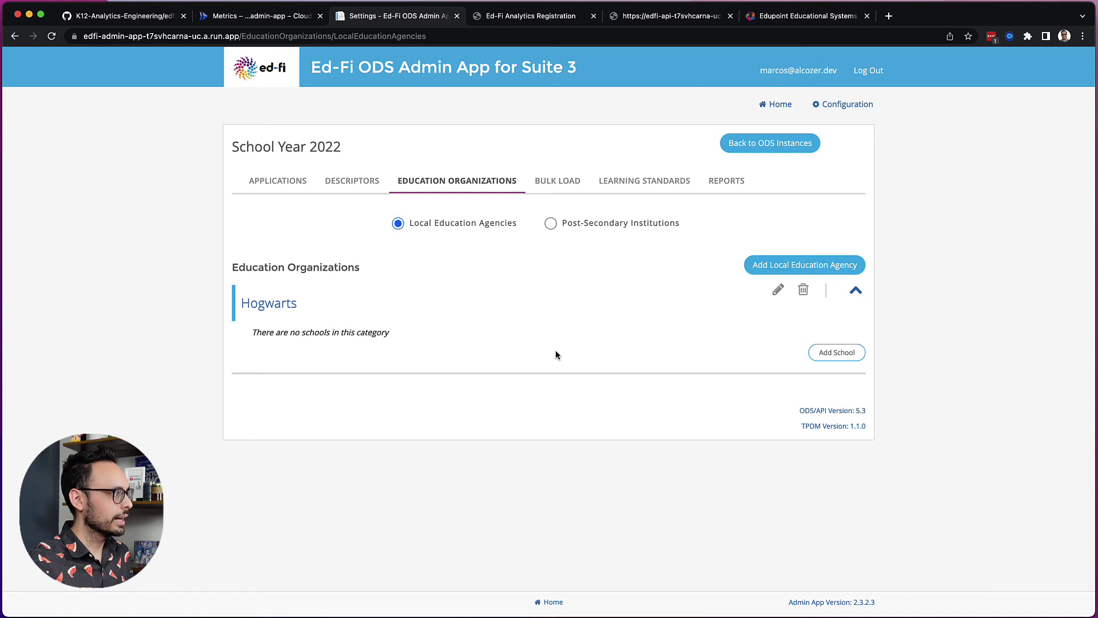
- Fill an Edupoint application named 'Synergy SIS', type Local Education Agency, organization Hogwarts
left_click(291, 182)
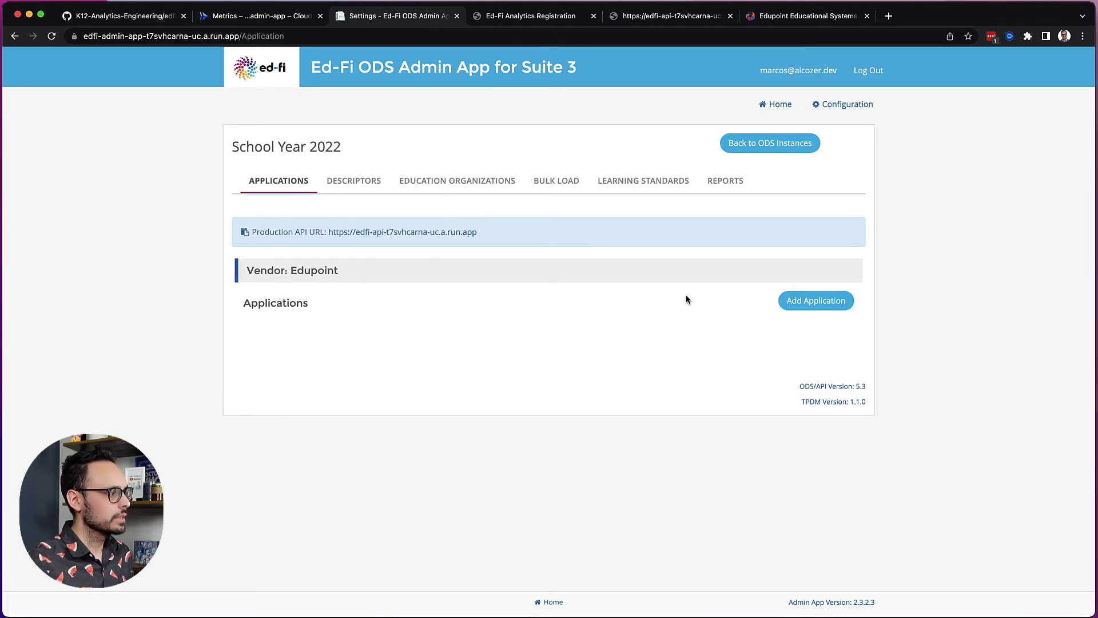
left_click(819, 301)
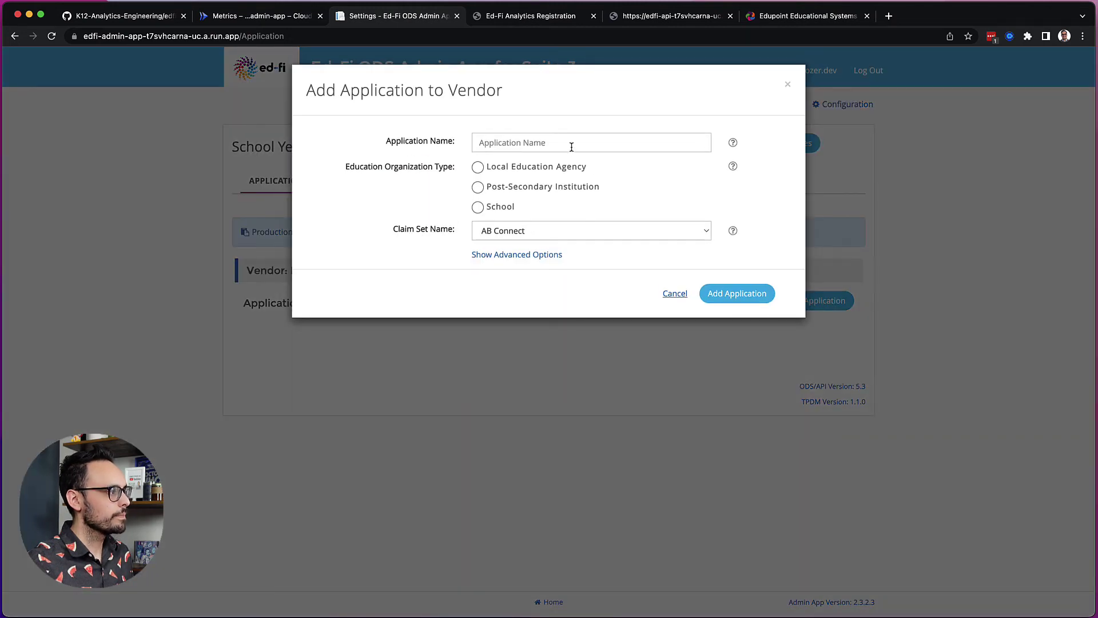
left_click(572, 147)
type("S")
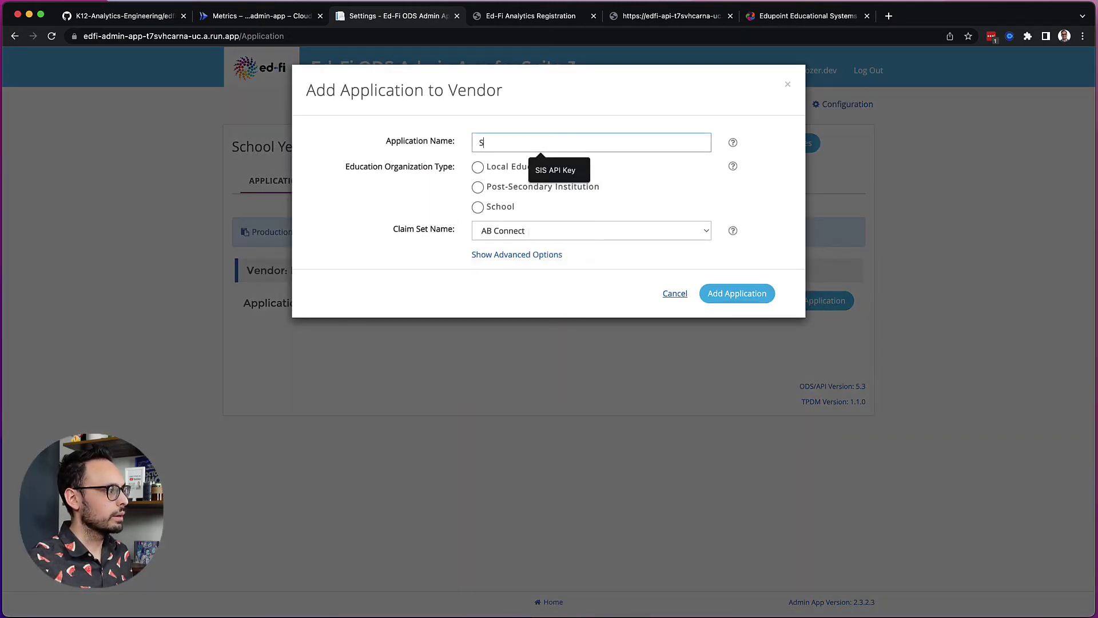
type("ynergy SIS")
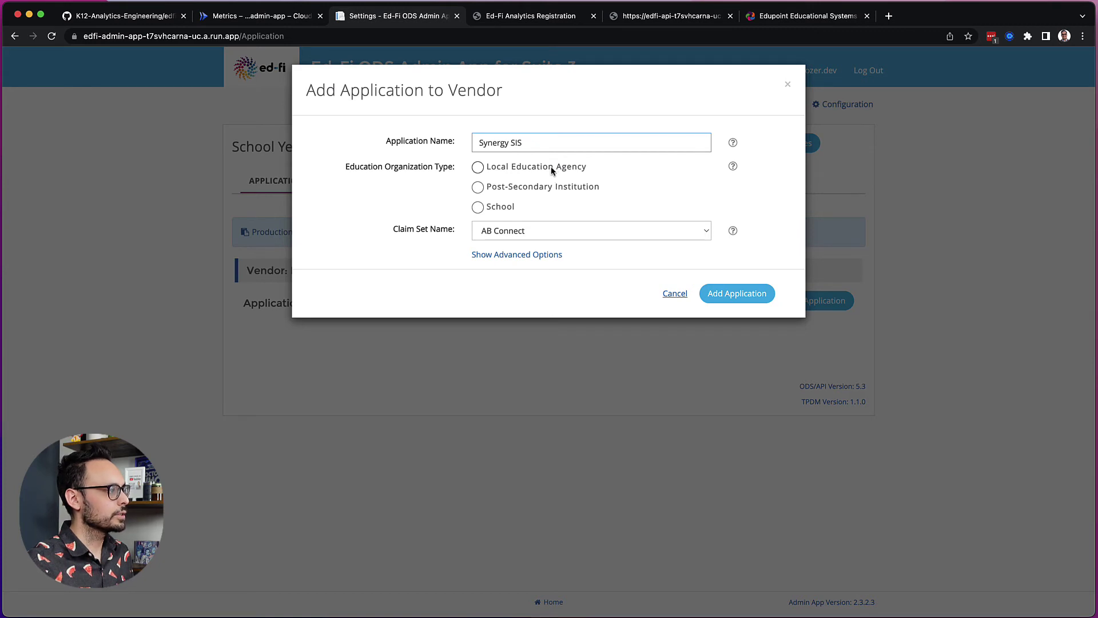
left_click(552, 171)
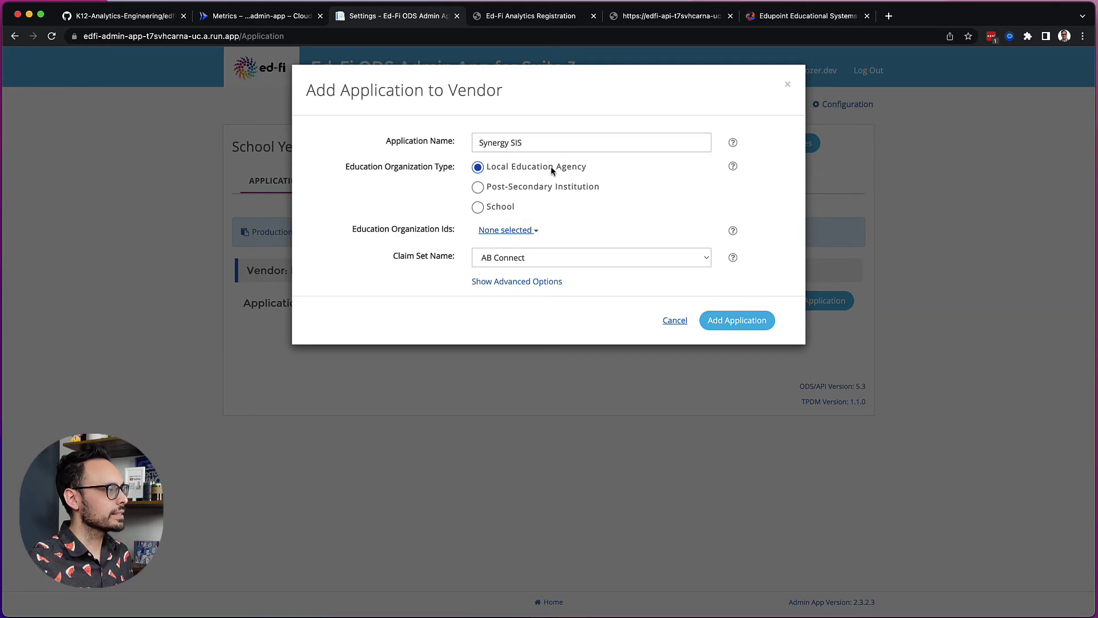
left_click(530, 231)
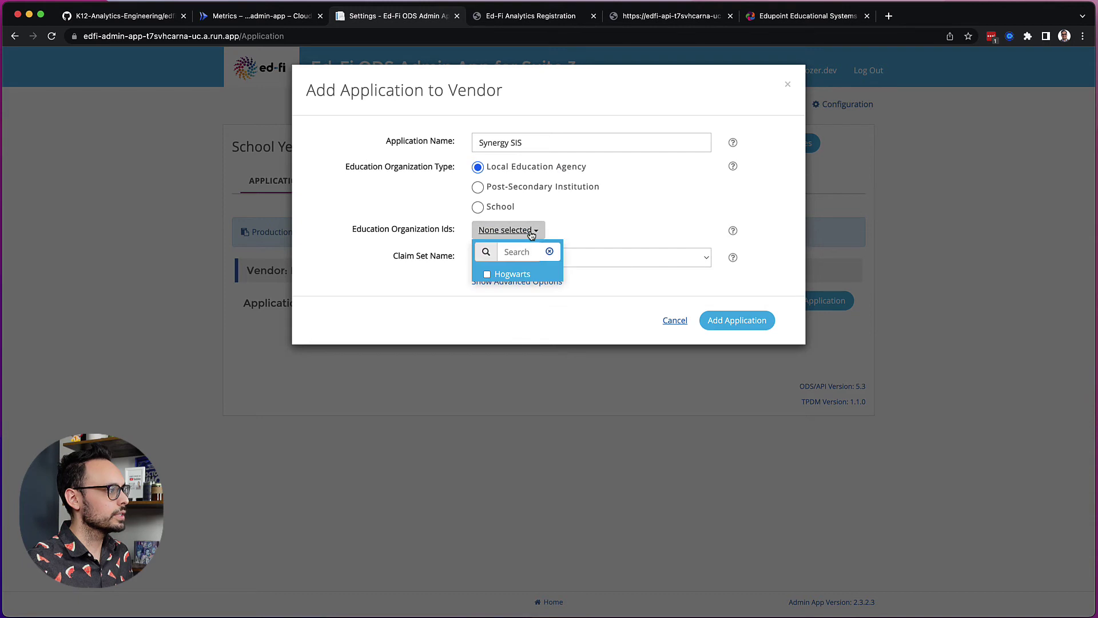
left_click(491, 276)
left_click(625, 242)
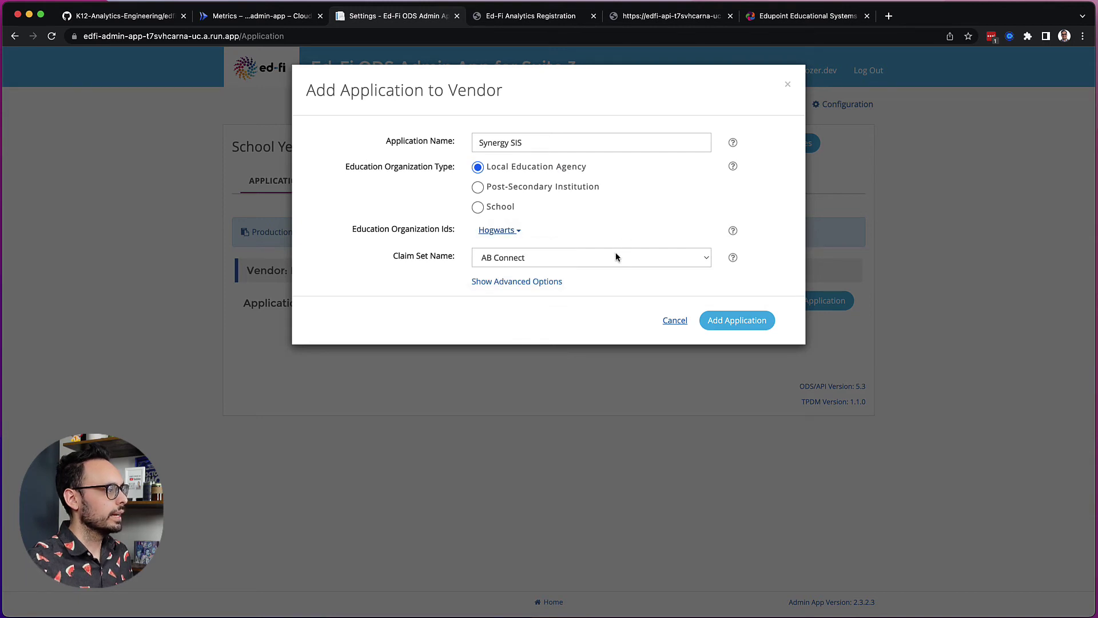
- Change the application's claim set from AB Connect to District Hosted SIS Vendor
left_click(615, 257)
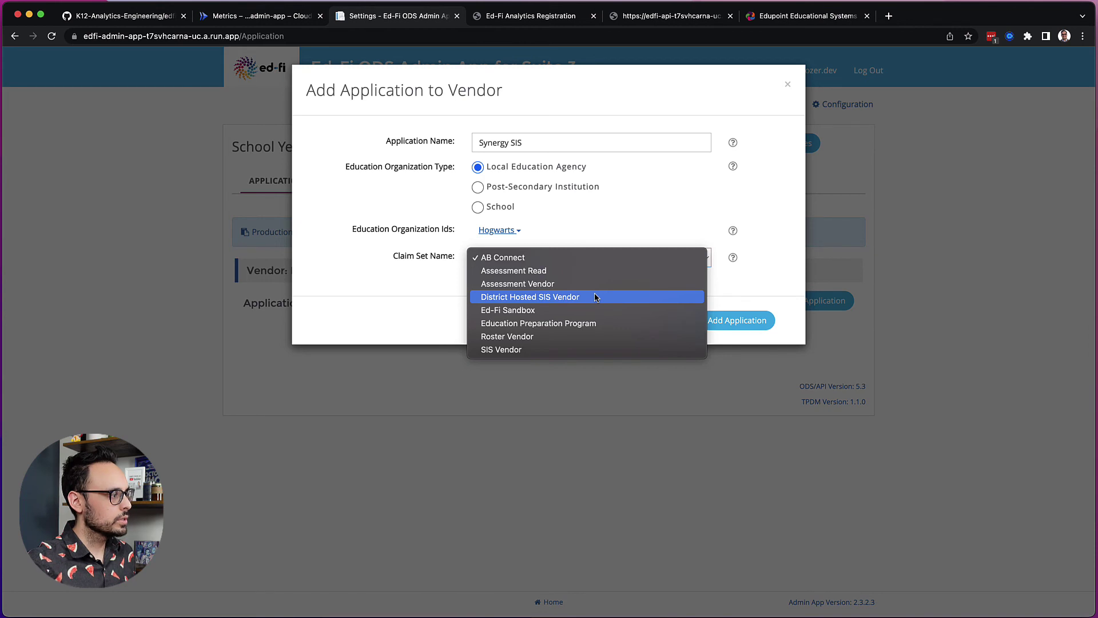
left_click(595, 297)
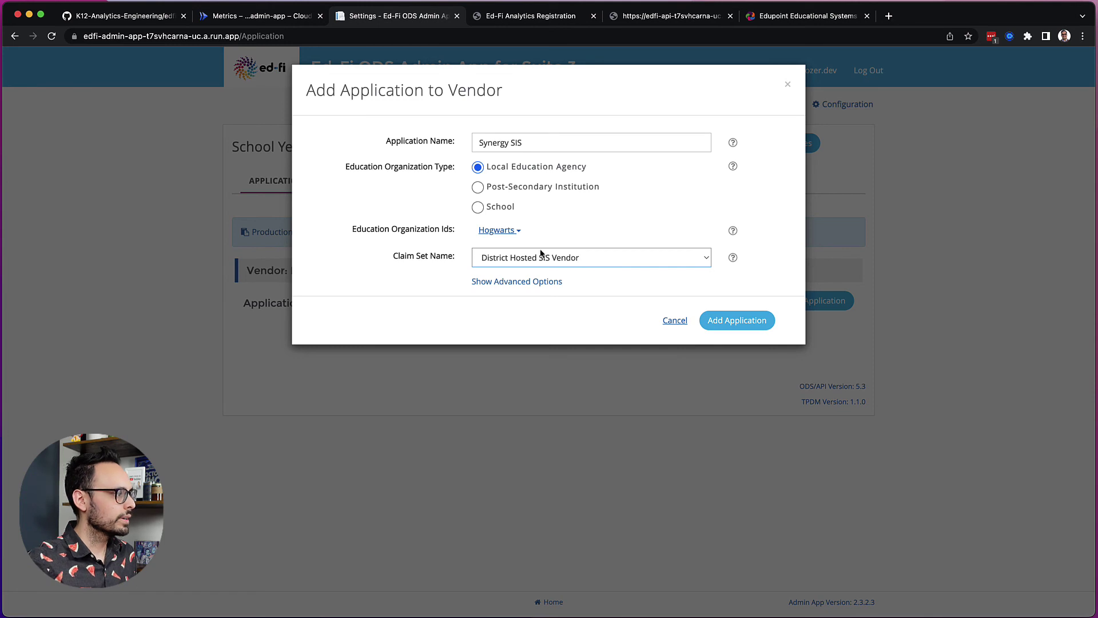
- Create the Synergy SIS application and select its generated API URL and secret for copying
left_click(739, 319)
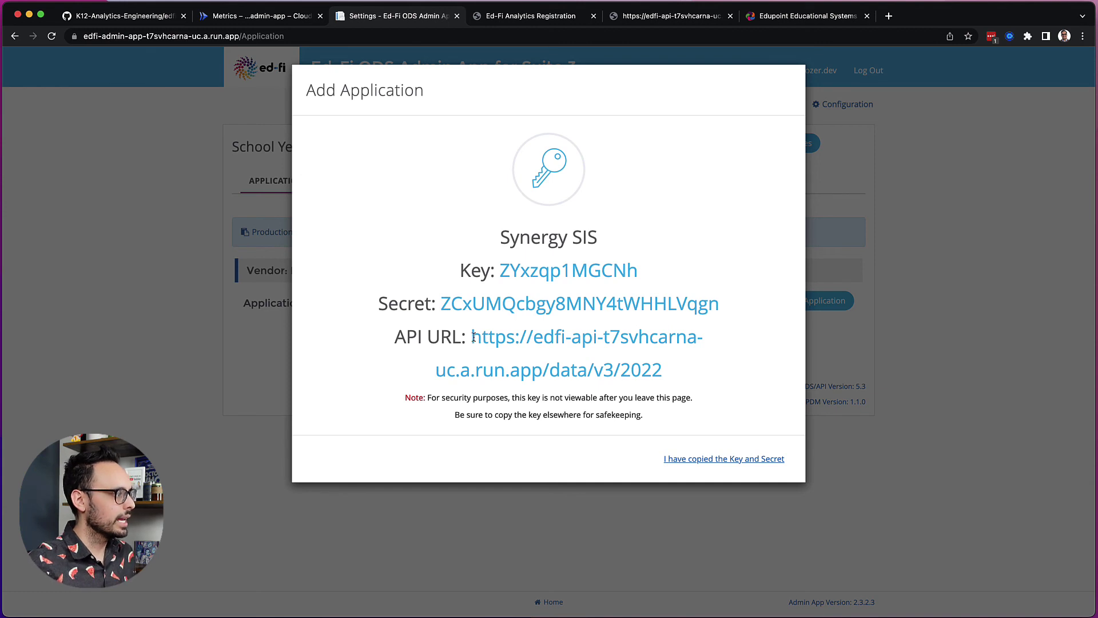
left_click_drag(472, 336, 695, 365)
left_click(694, 365)
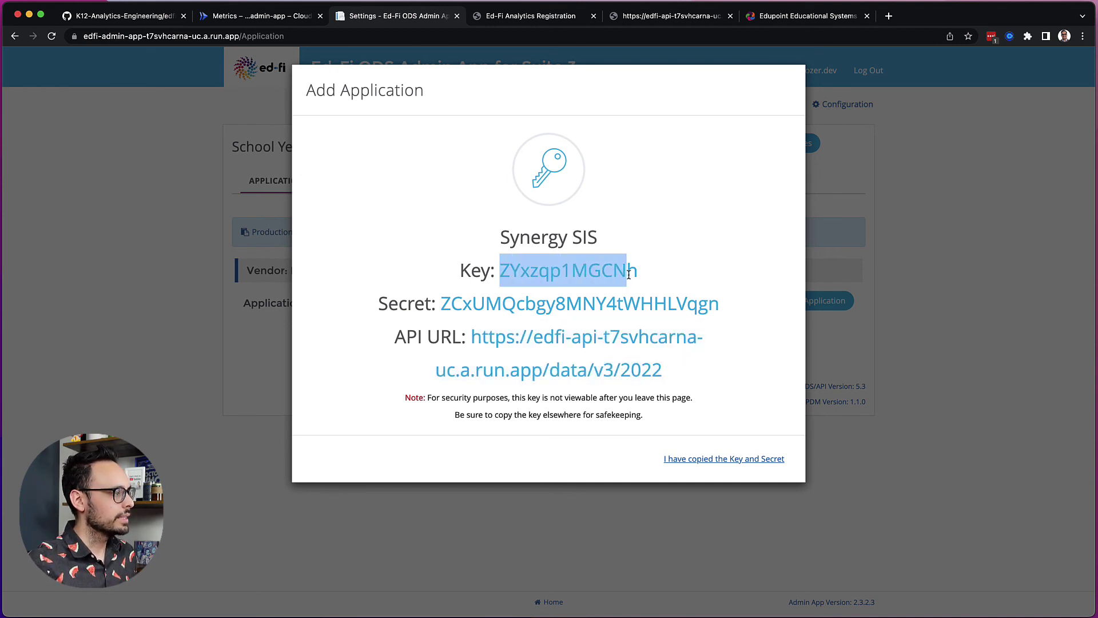
left_click_drag(439, 304, 720, 306)
left_click(719, 306)
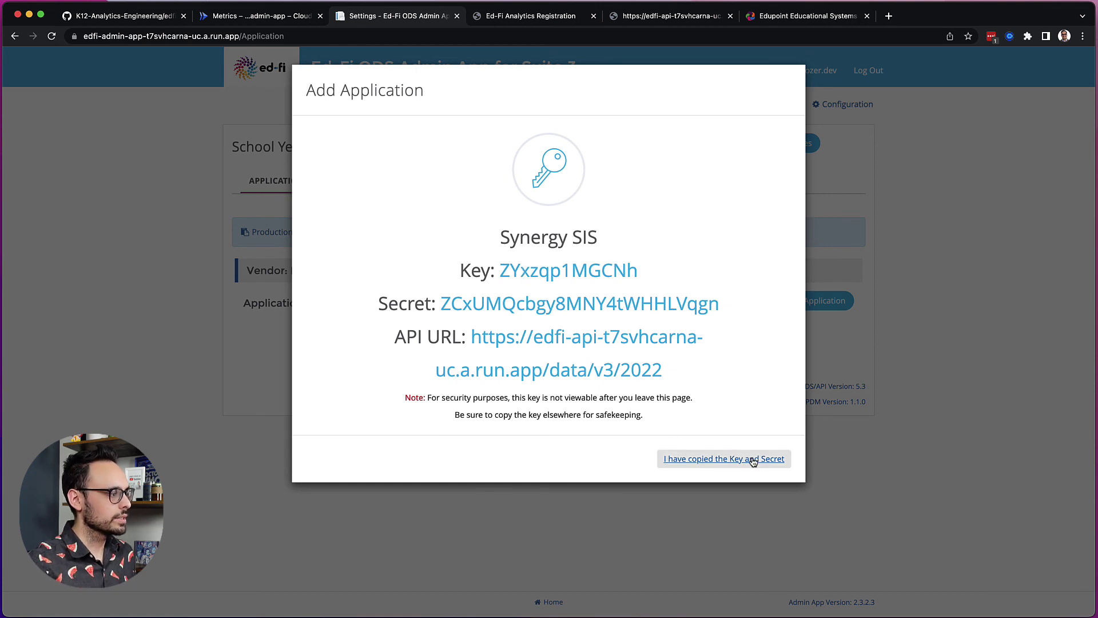
- Confirm the key and secret were copied, revealing Synergy SIS listed as Active under Edupoint
left_click(701, 463)
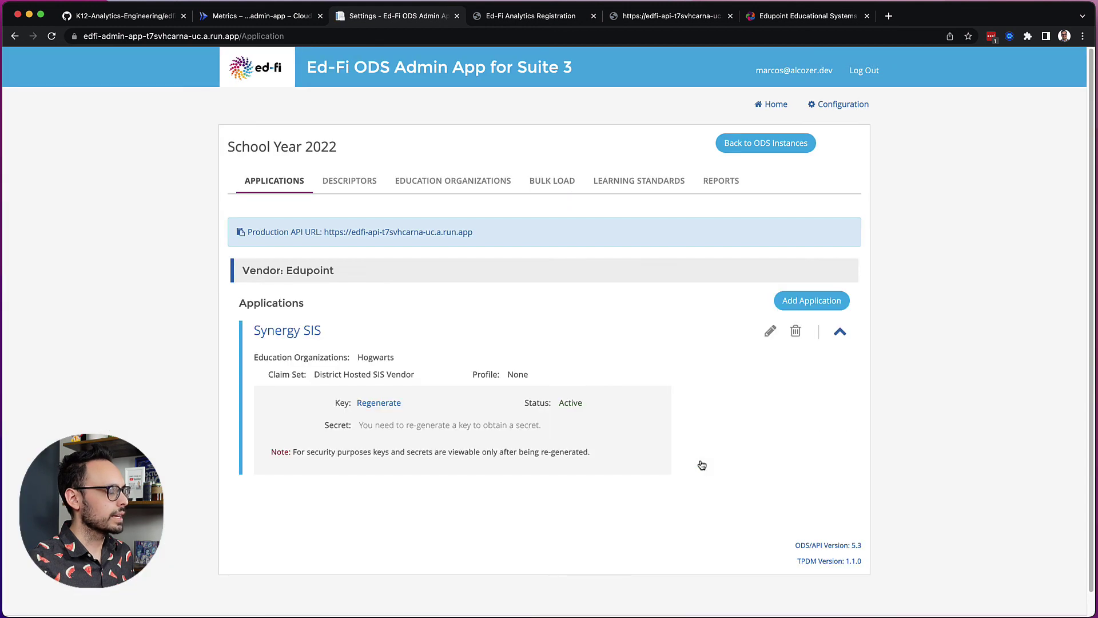